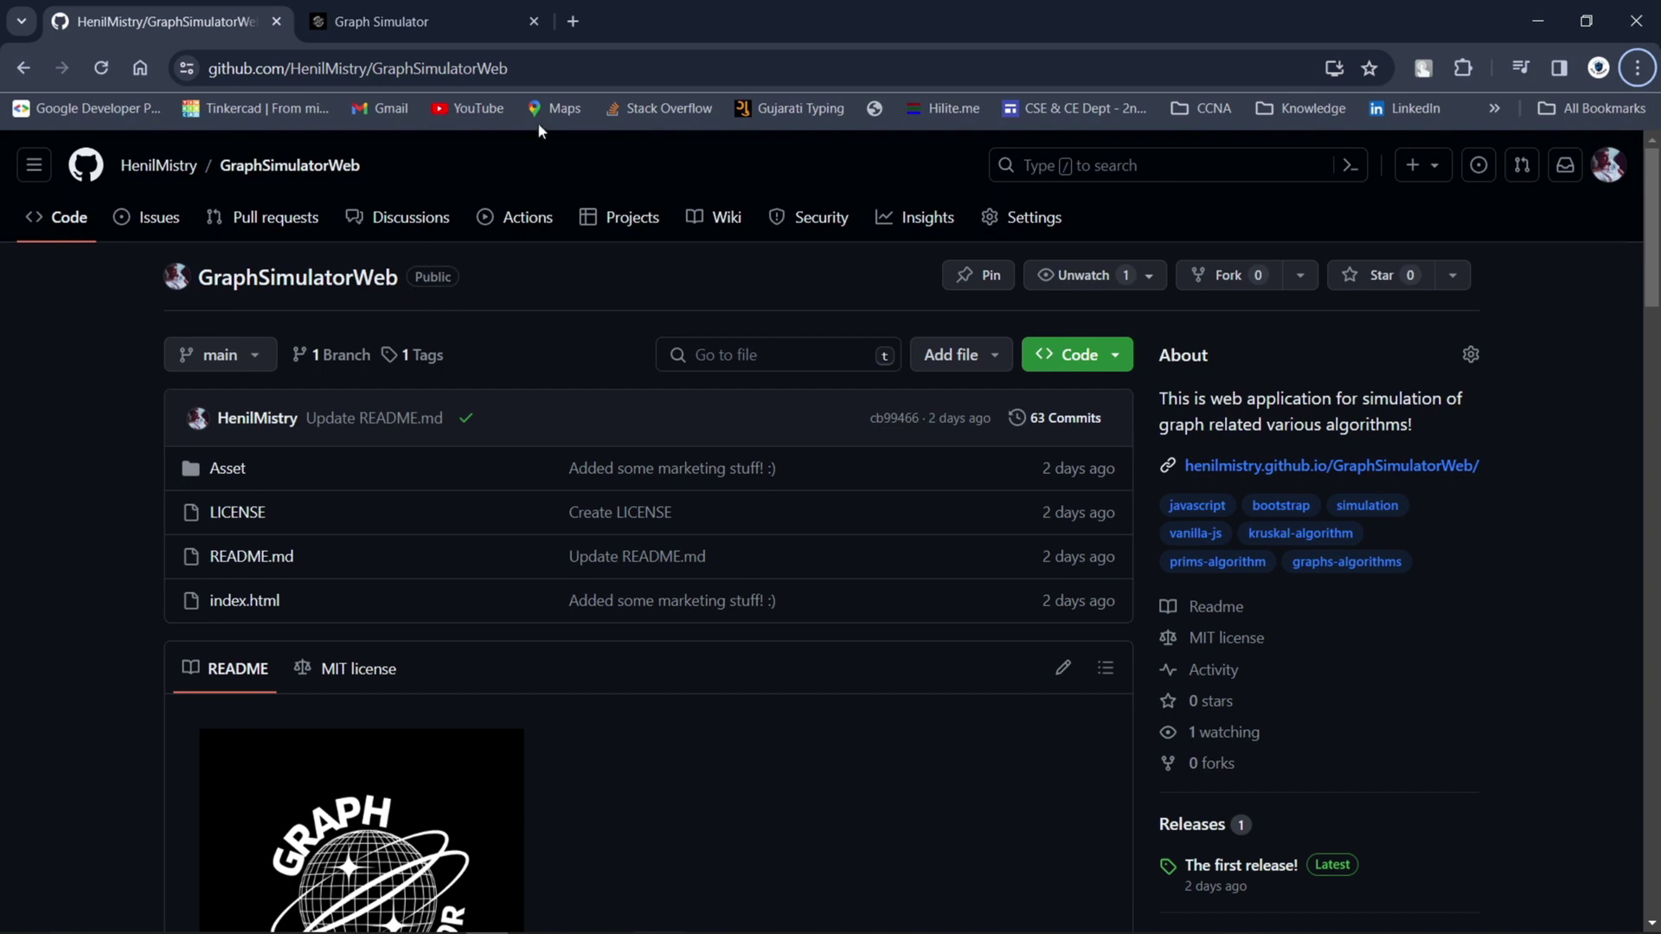
# Look over the GraphSimulatorWeb repository page and the Graph Simulator site open beside it
pyautogui.hotkey('ctrl', 'l')
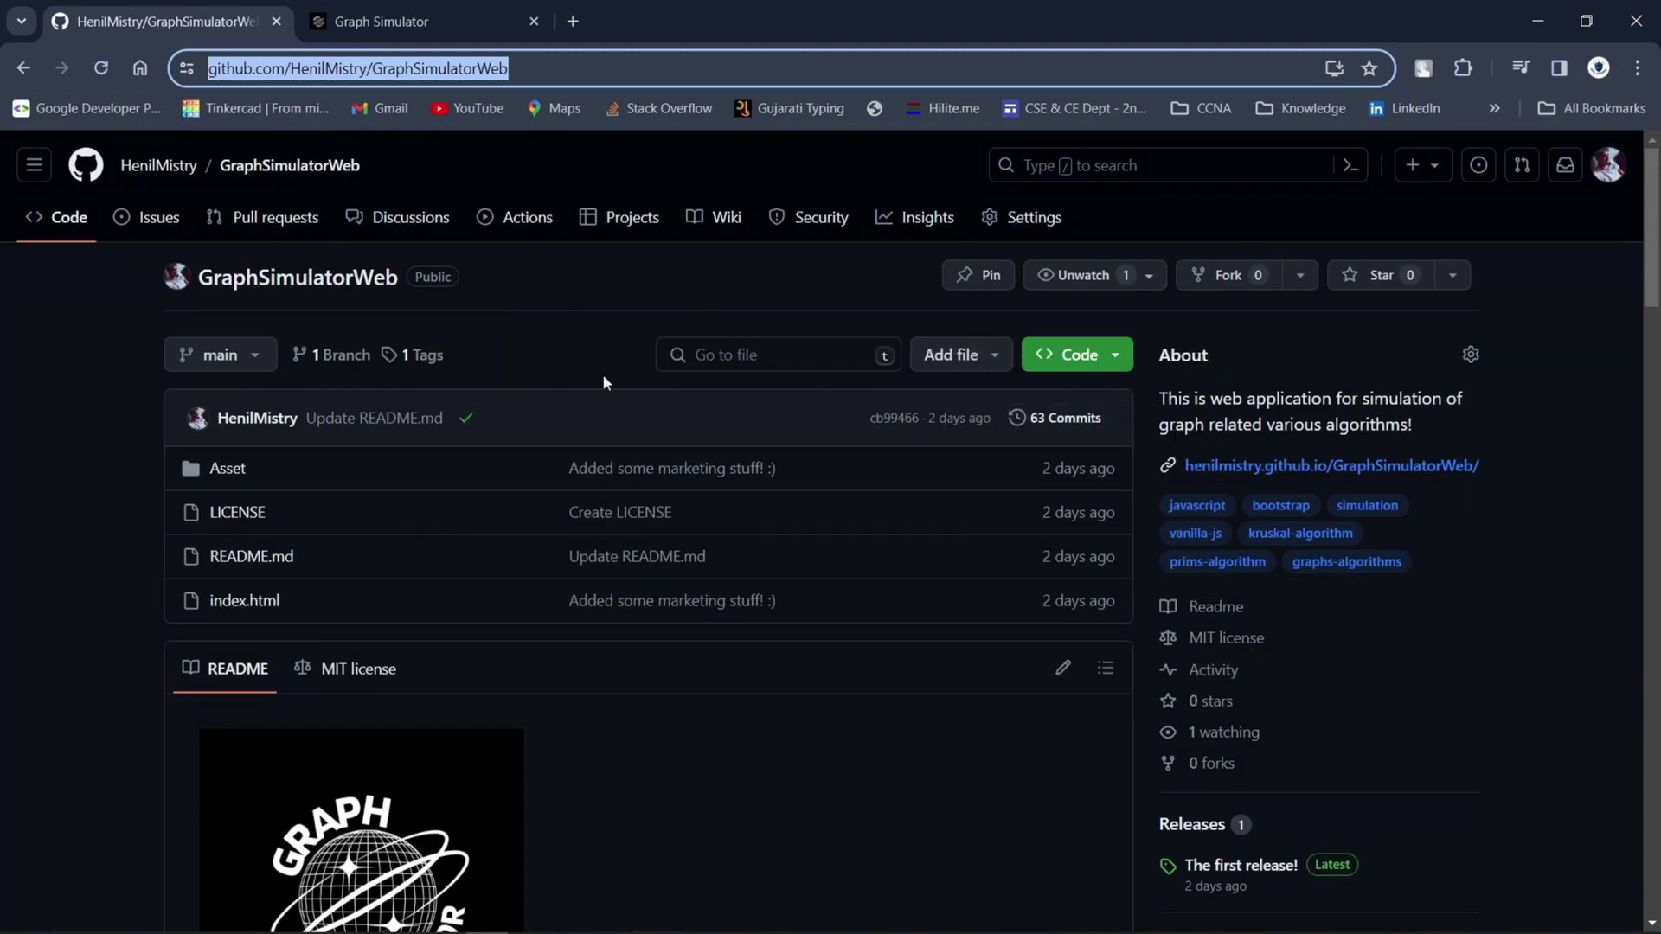
pyautogui.scroll(-5, 1139, 489)
pyautogui.scroll(5, 1139, 489)
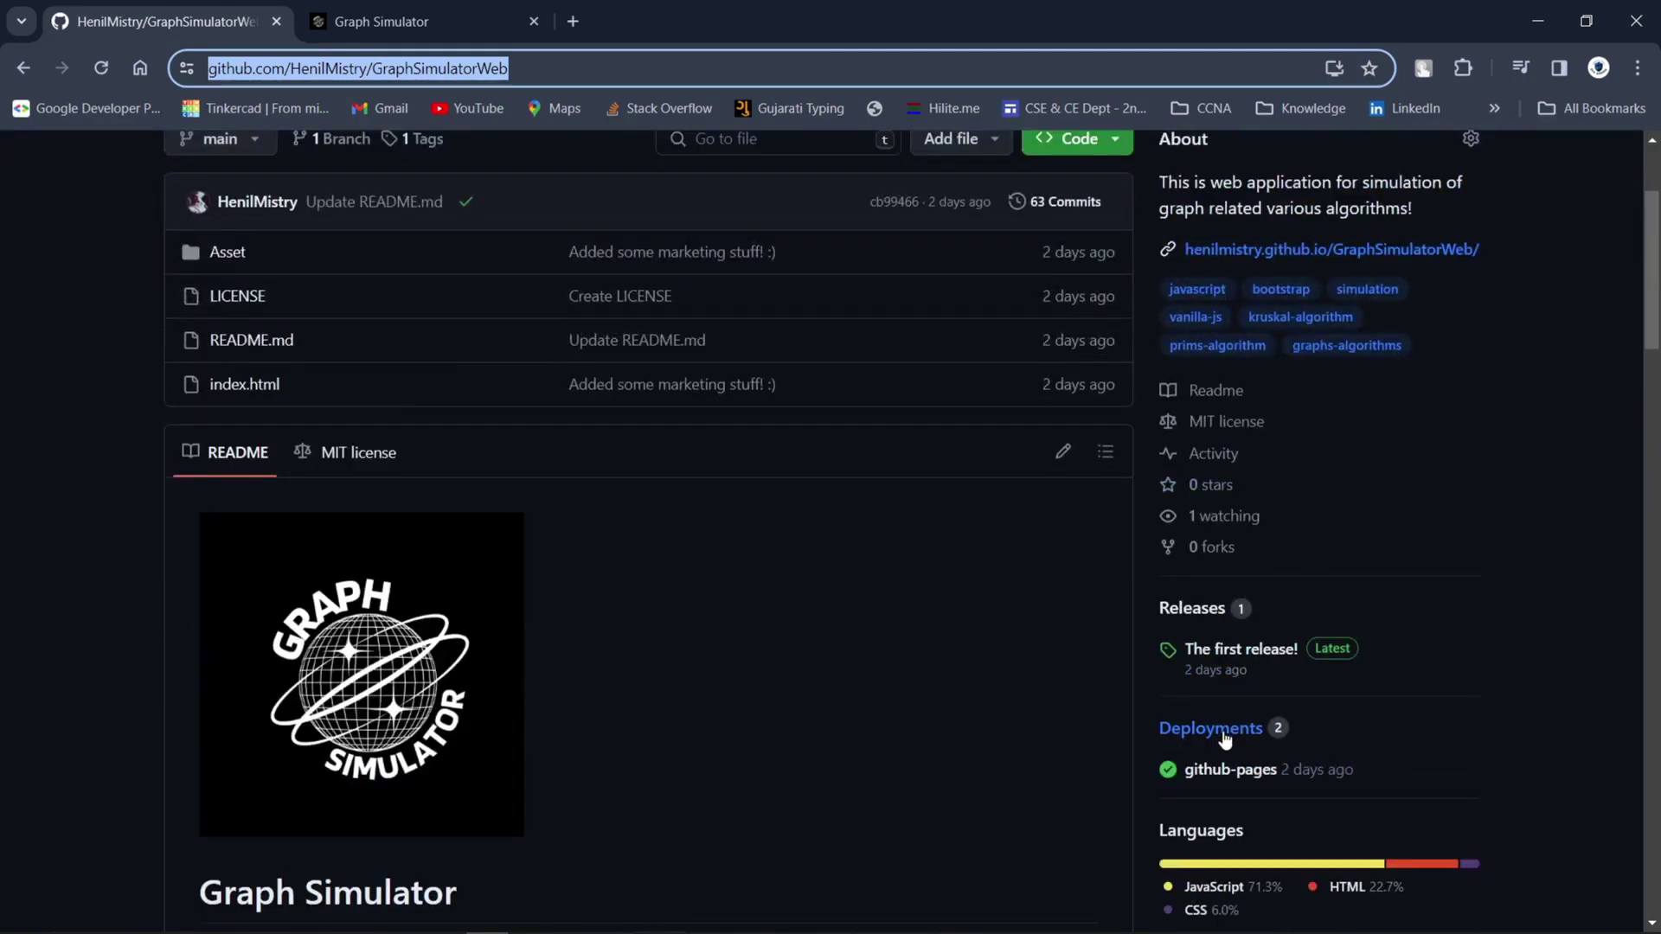
pyautogui.scroll(2, 1140, 692)
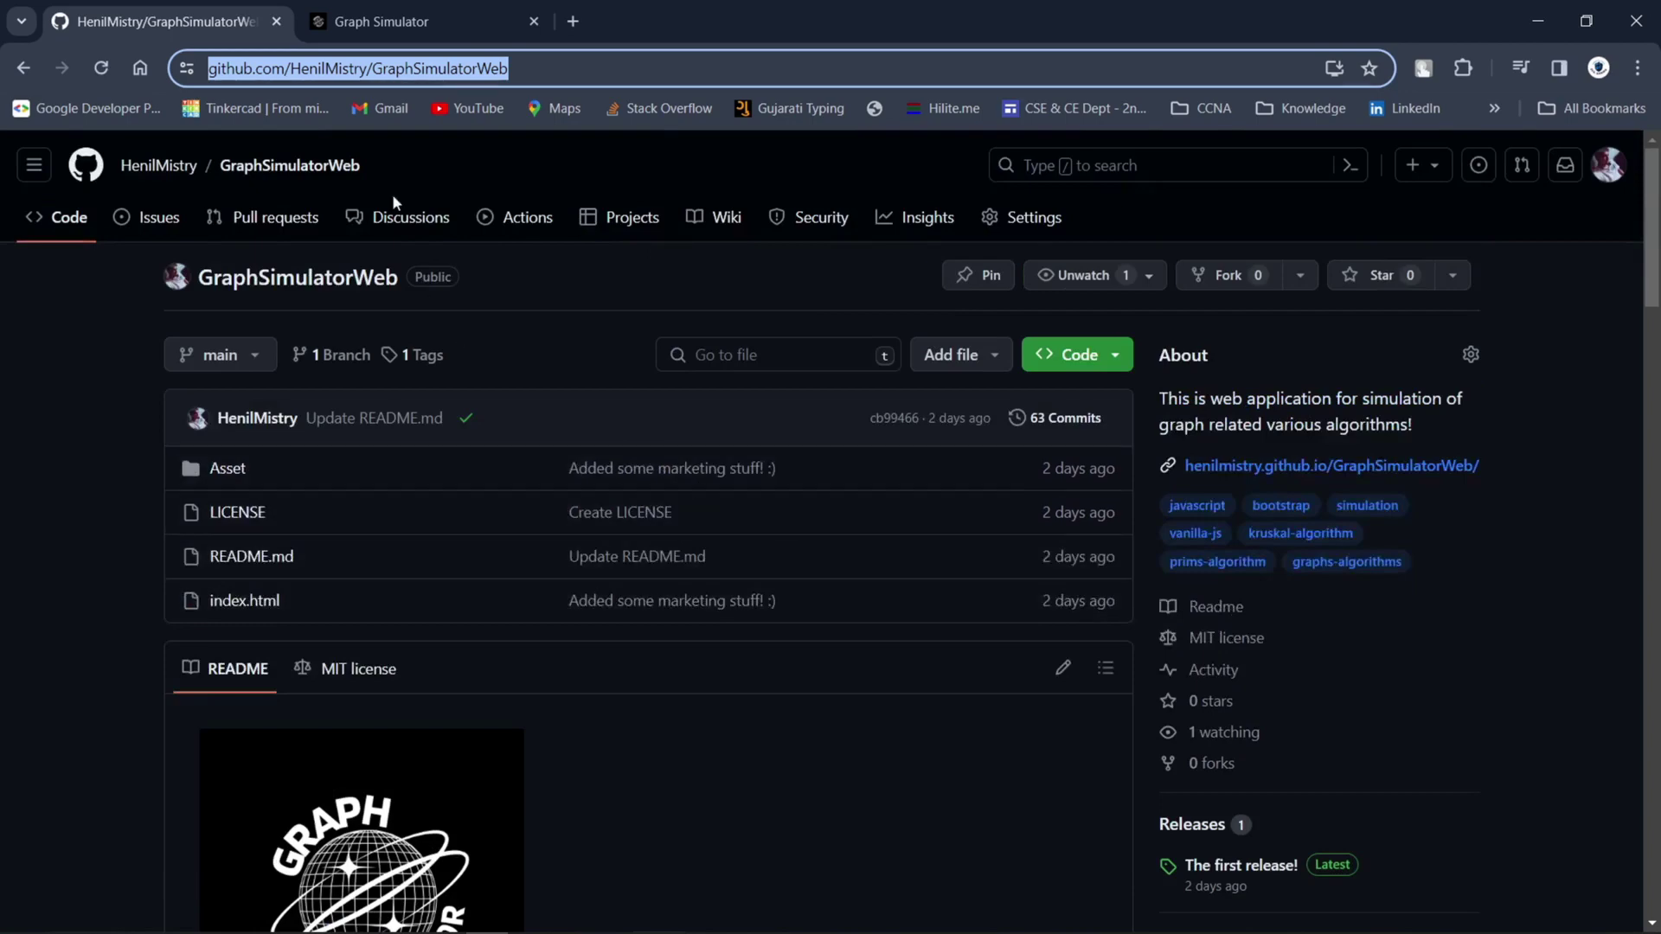
pyautogui.click(391, 28)
pyautogui.click(171, 23)
pyautogui.scroll(-5, 1211, 563)
pyautogui.scroll(5, 662, 360)
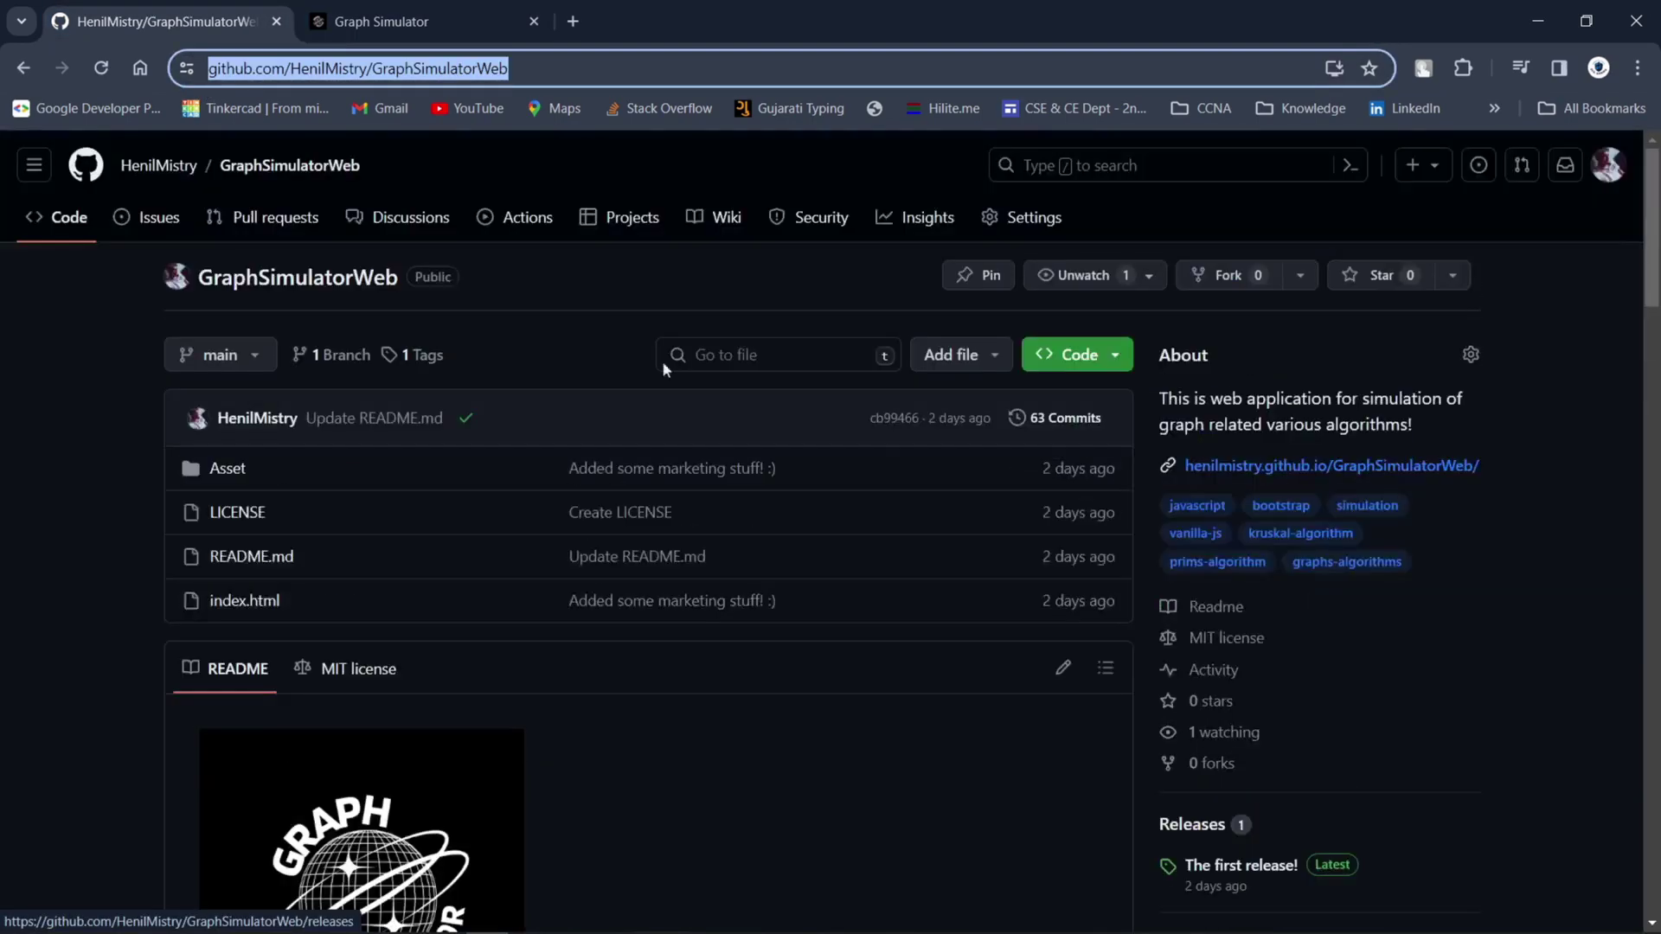
pyautogui.click(366, 33)
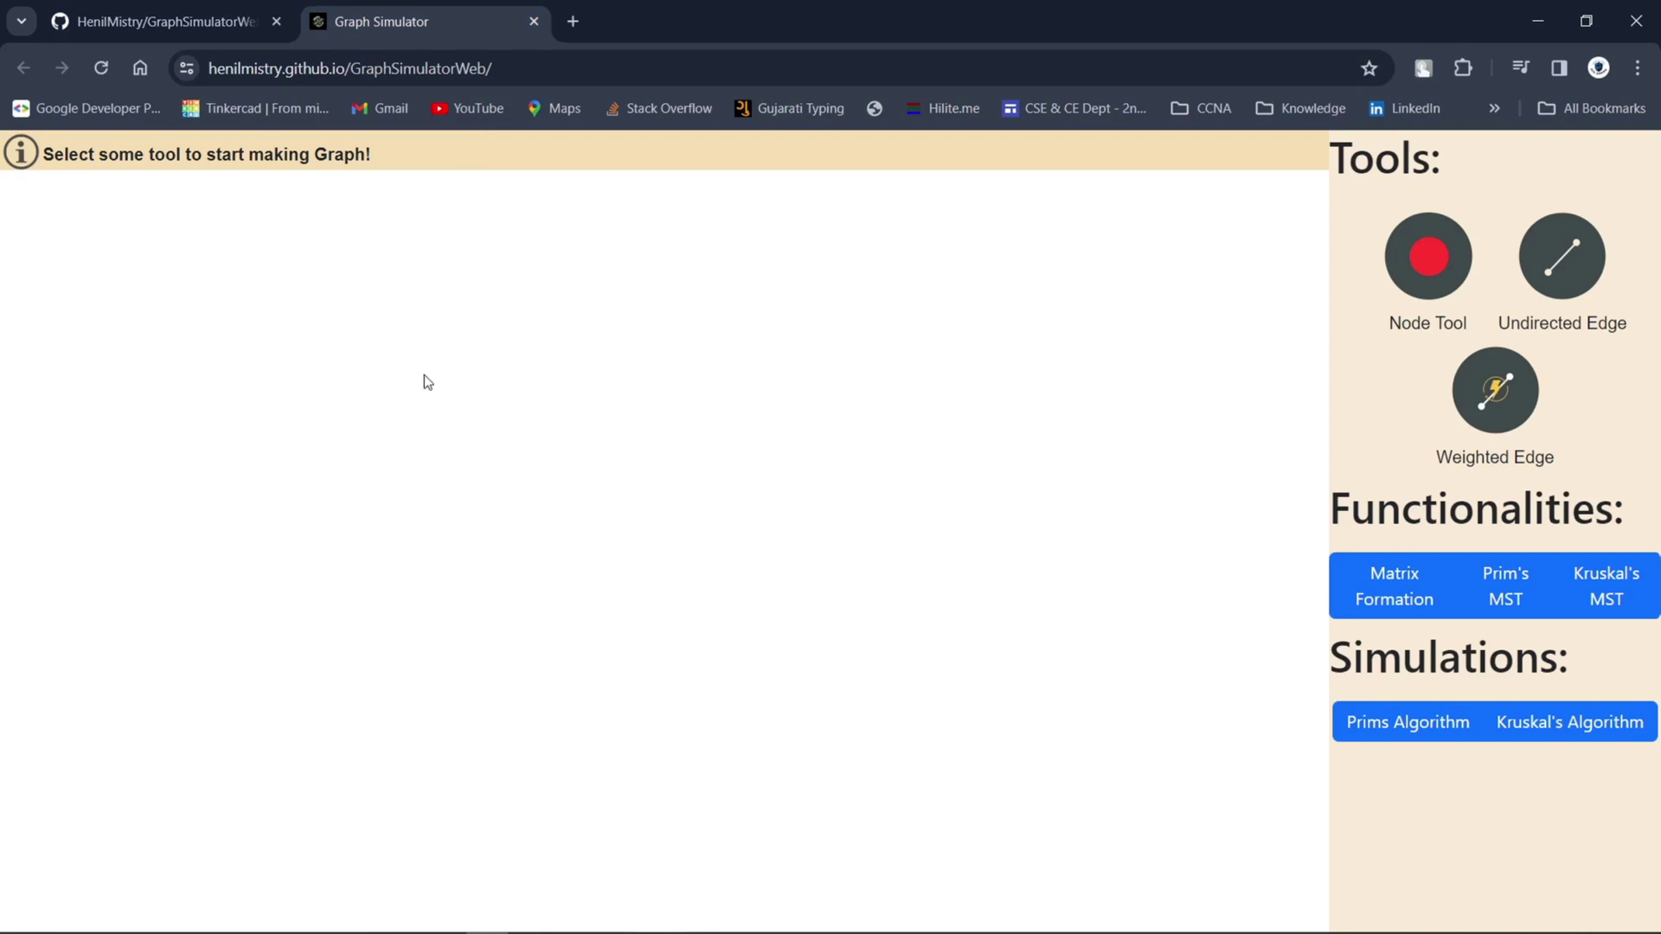
pyautogui.click(164, 21)
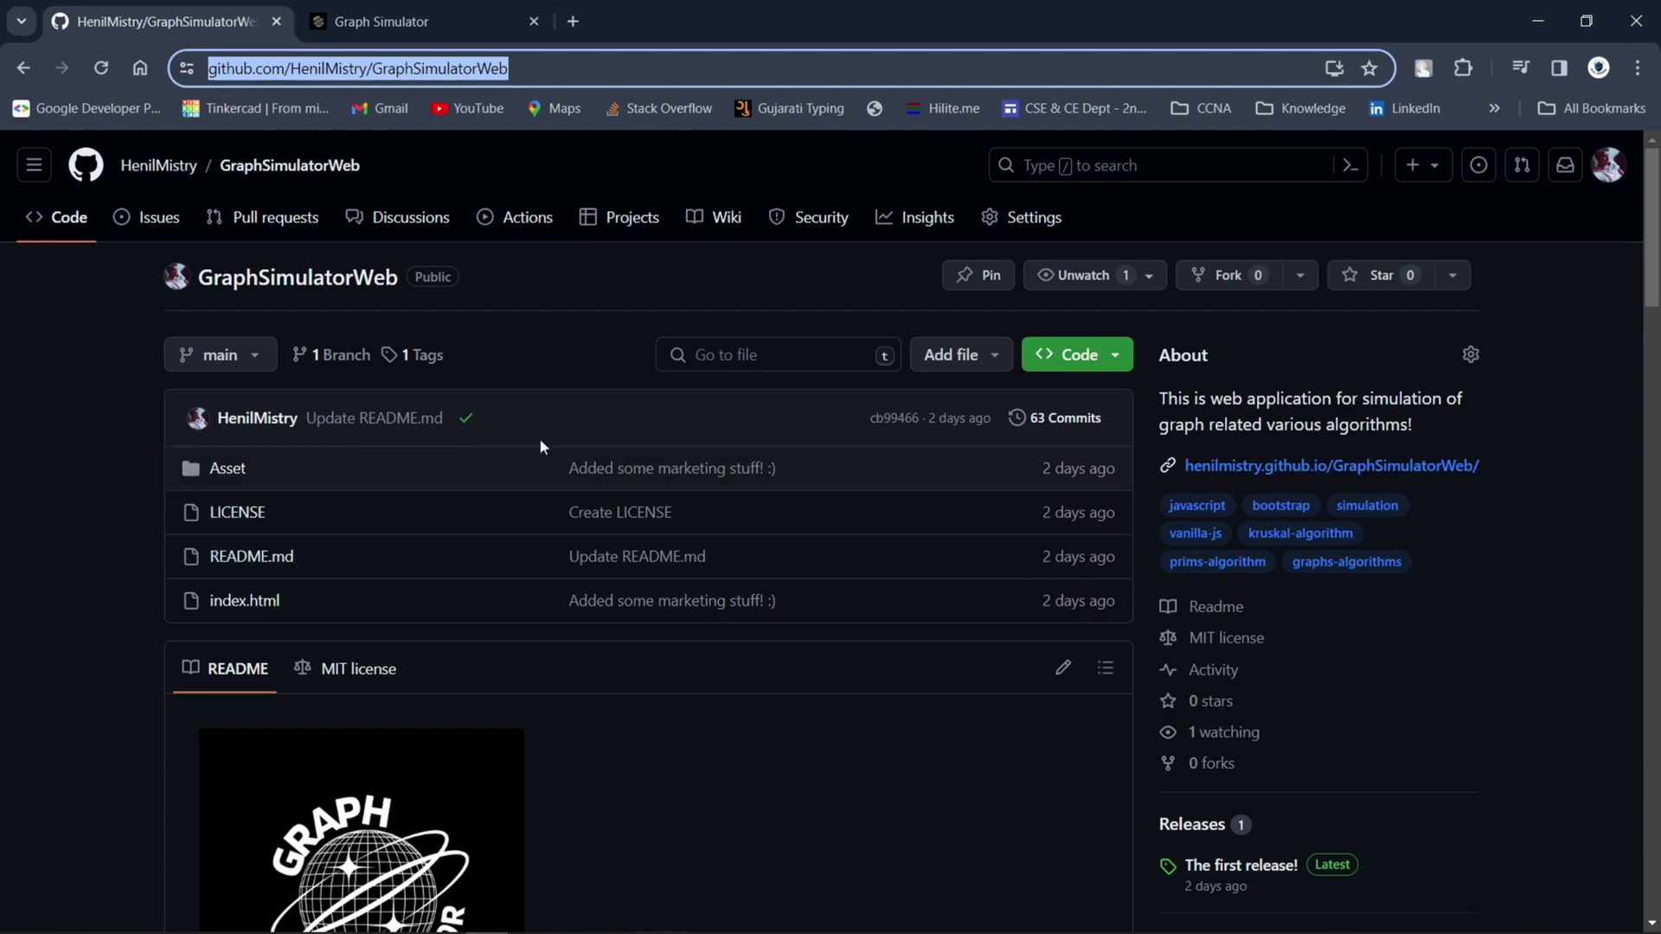
# Open the repository's first release and go to the Graph.Simulator.rar download among its assets
pyautogui.scroll(-5, 1245, 435)
pyautogui.click(1246, 435)
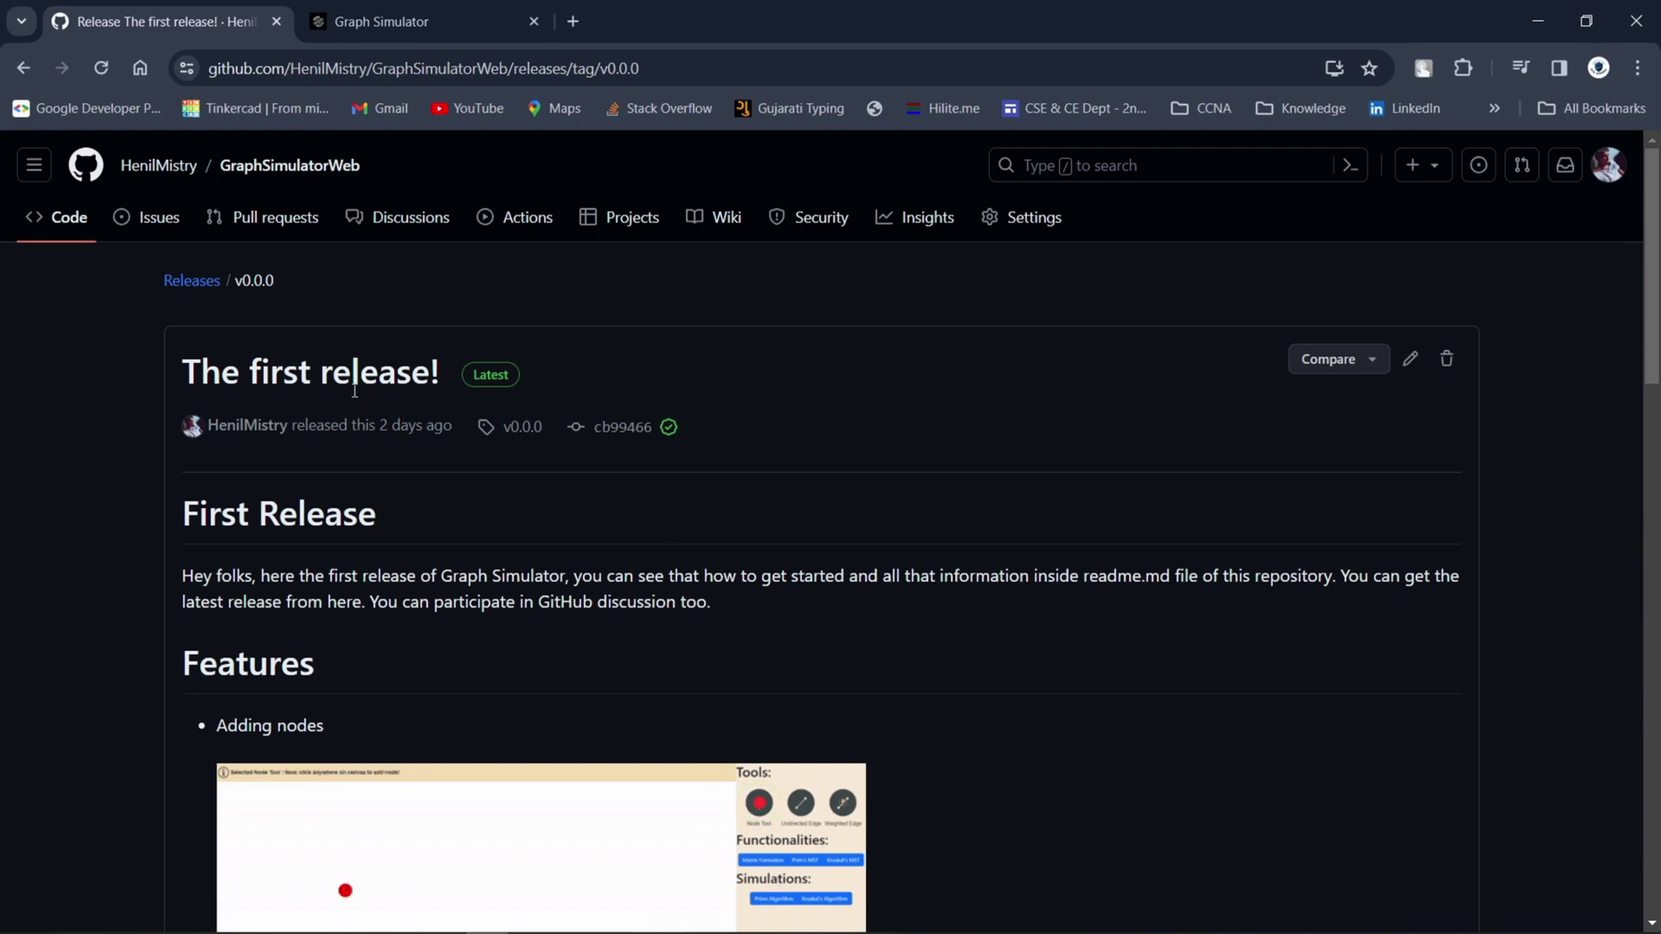
pyautogui.scroll(-15, 623, 542)
pyautogui.scroll(-6, 413, 594)
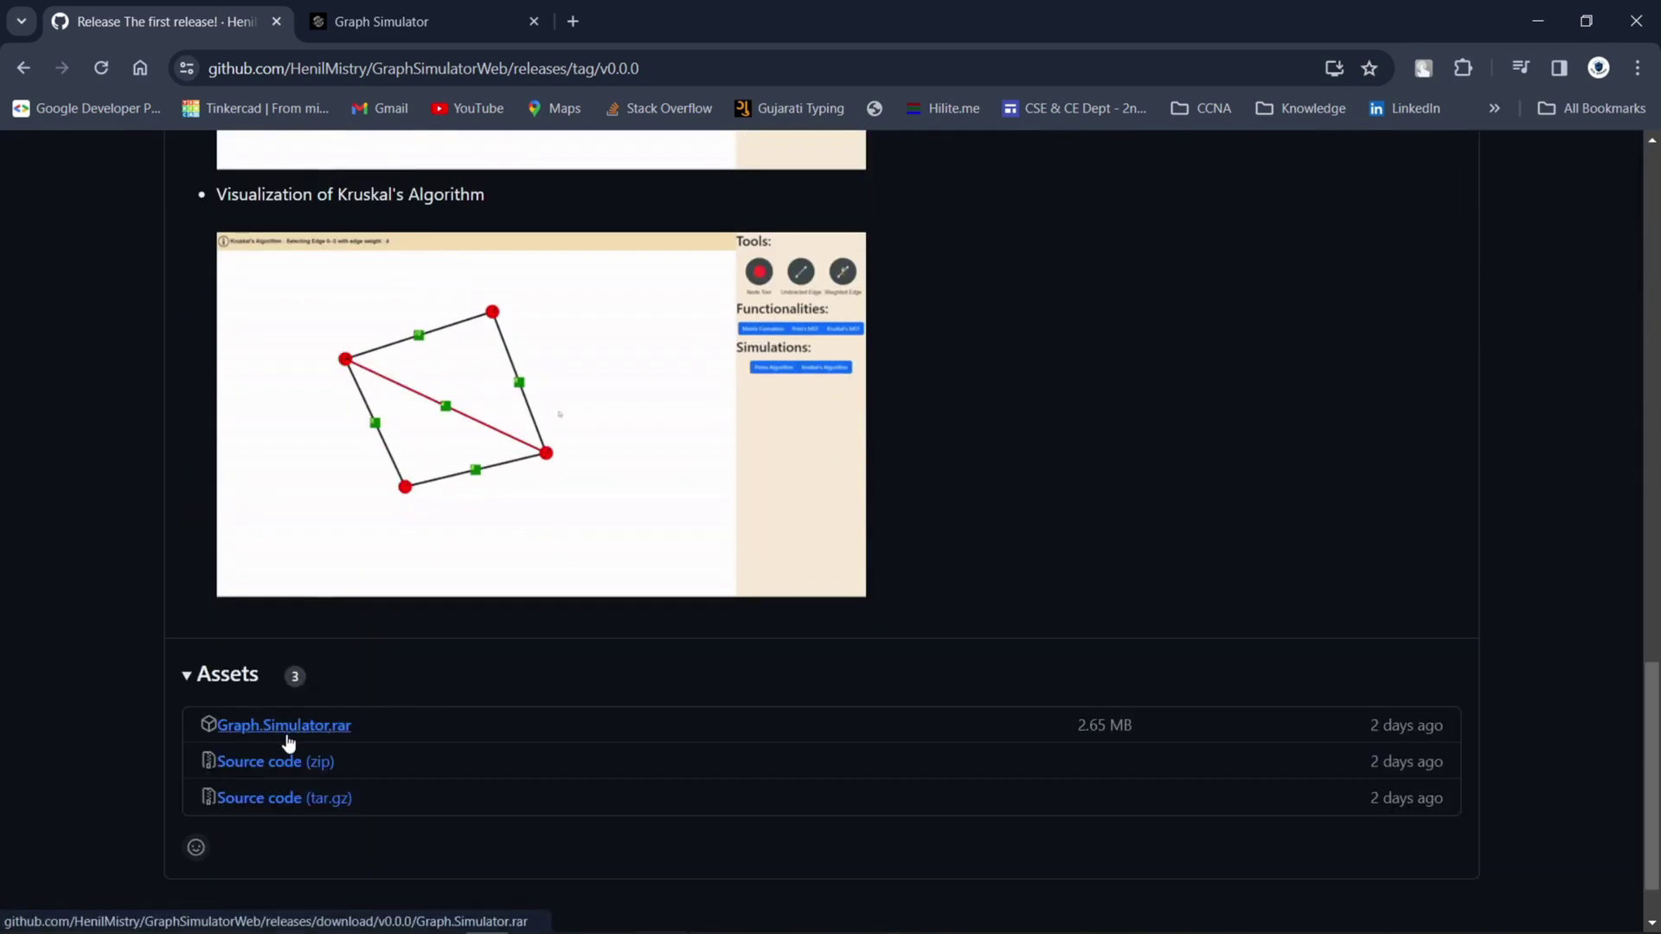
pyautogui.click(275, 729)
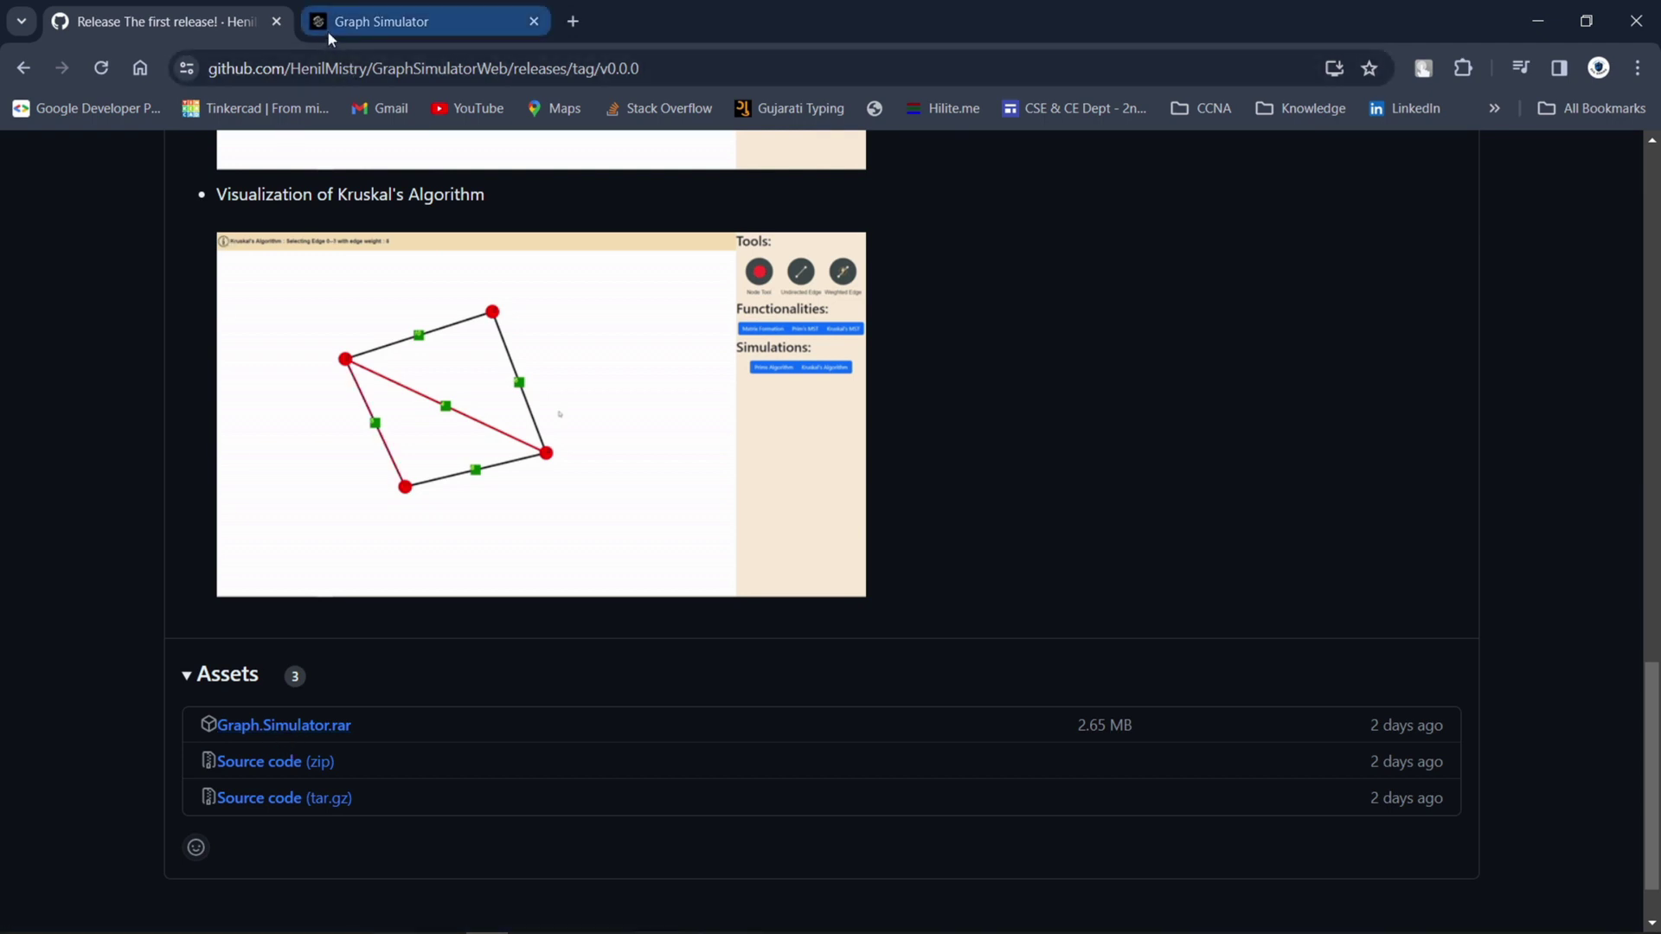
# Switch to the Graph Simulator site in full screen and place five nodes spread across the canvas
pyautogui.click(356, 38)
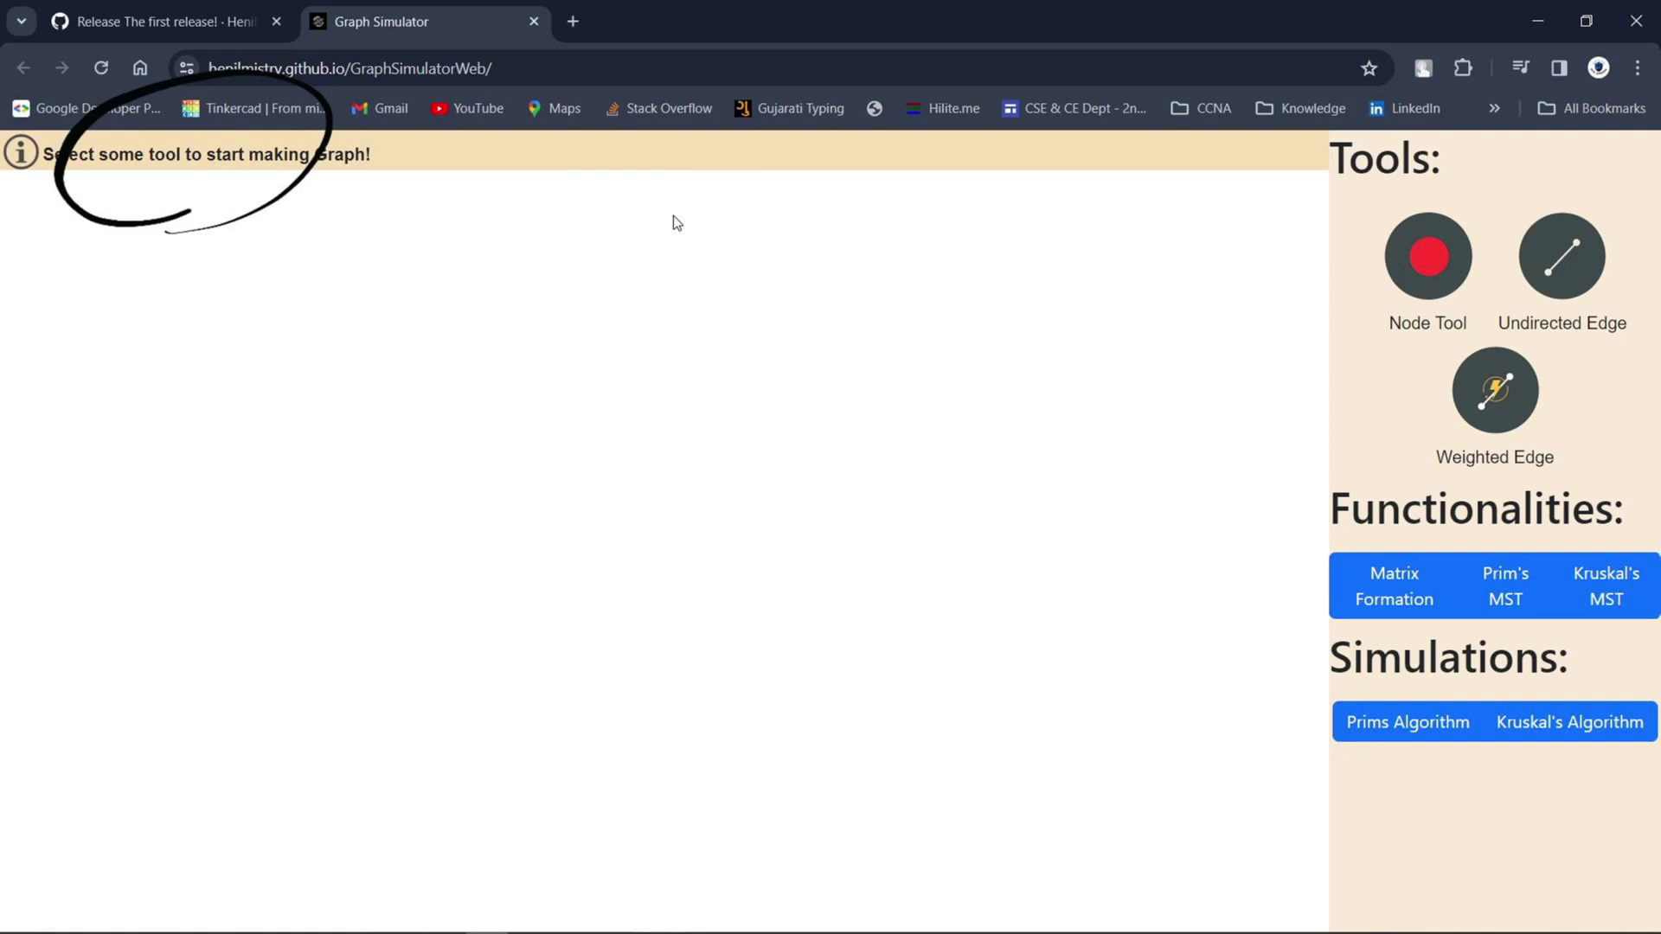
pyautogui.press('F11')
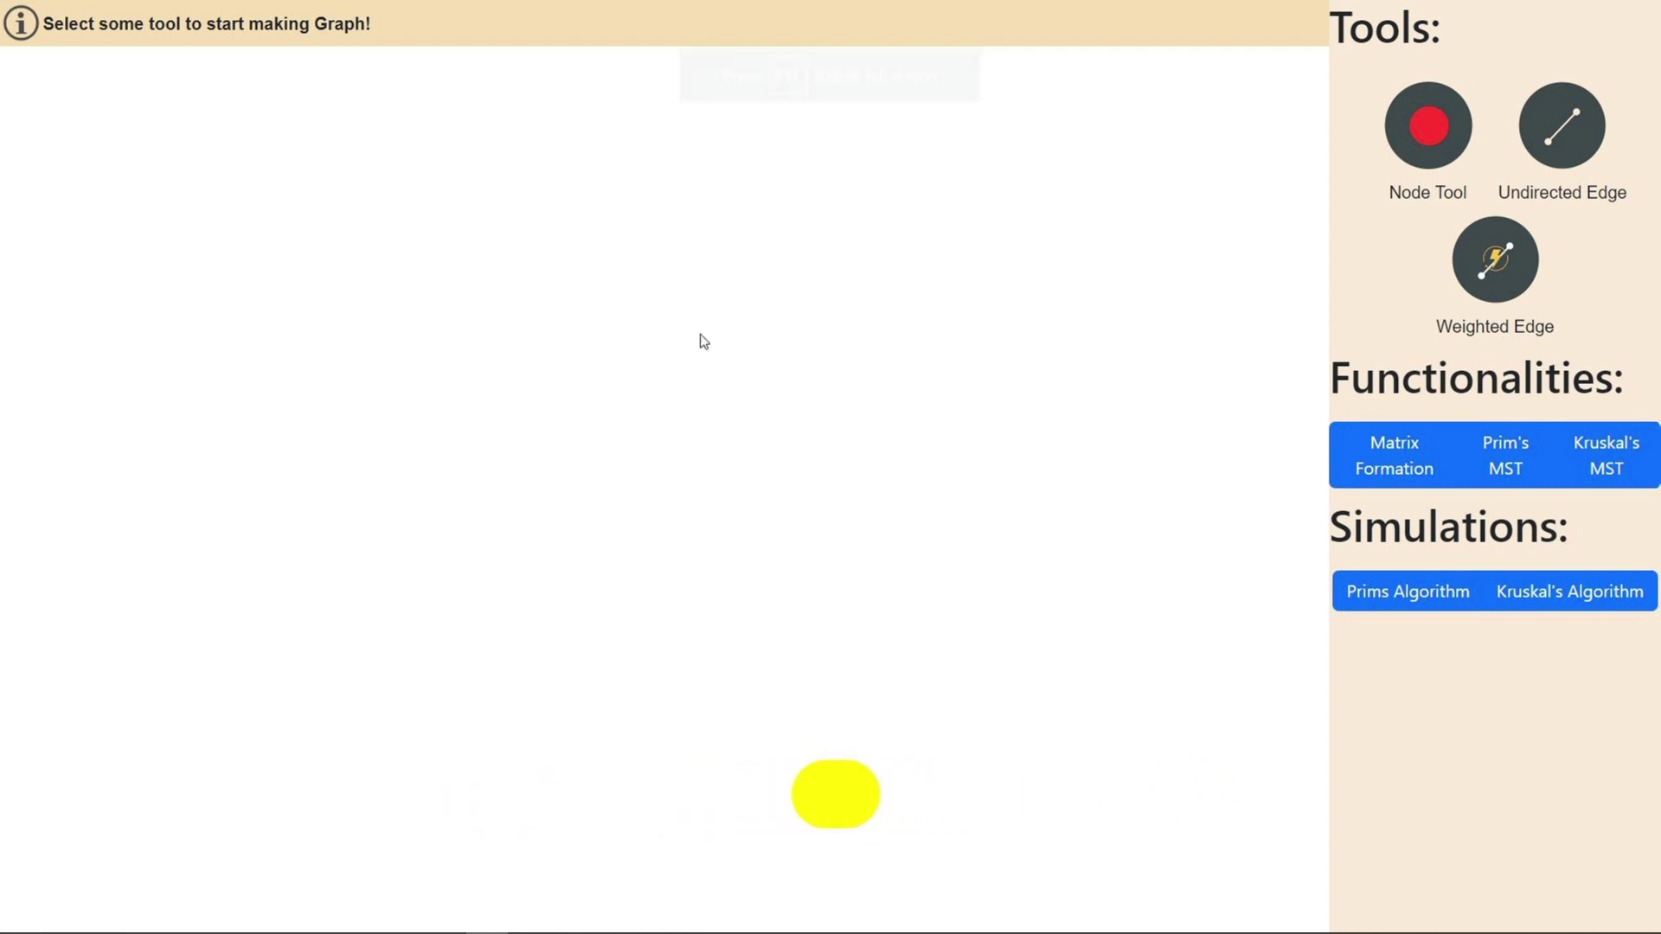
pyautogui.click(1433, 151)
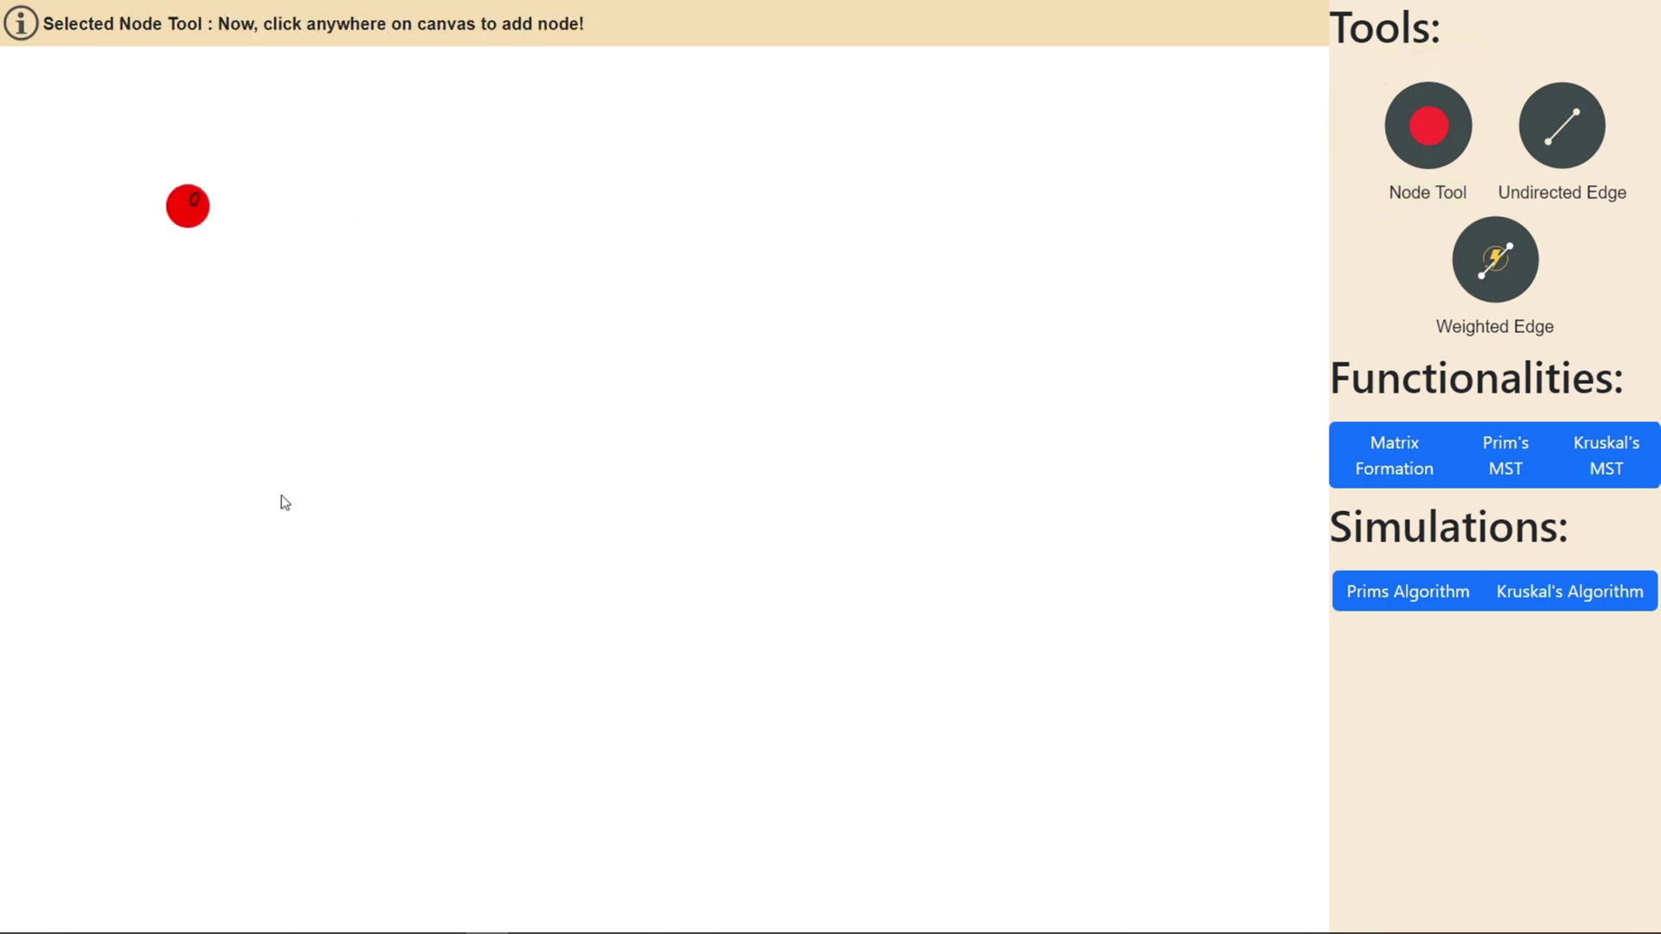
pyautogui.click(695, 161)
pyautogui.click(841, 626)
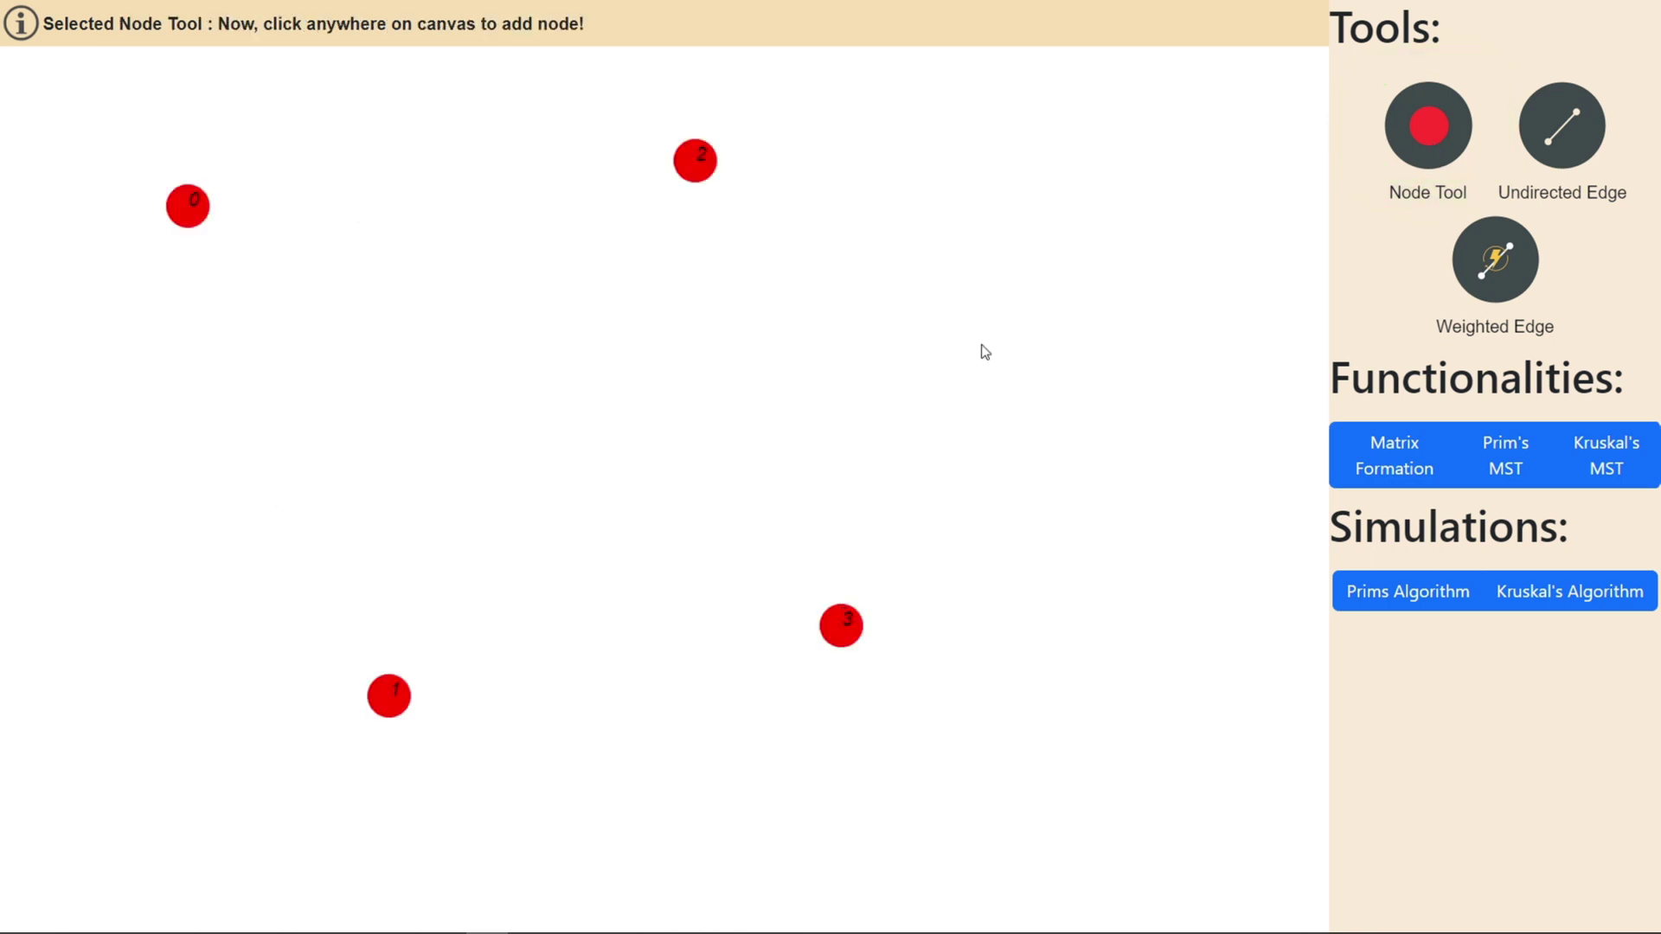
pyautogui.click(981, 344)
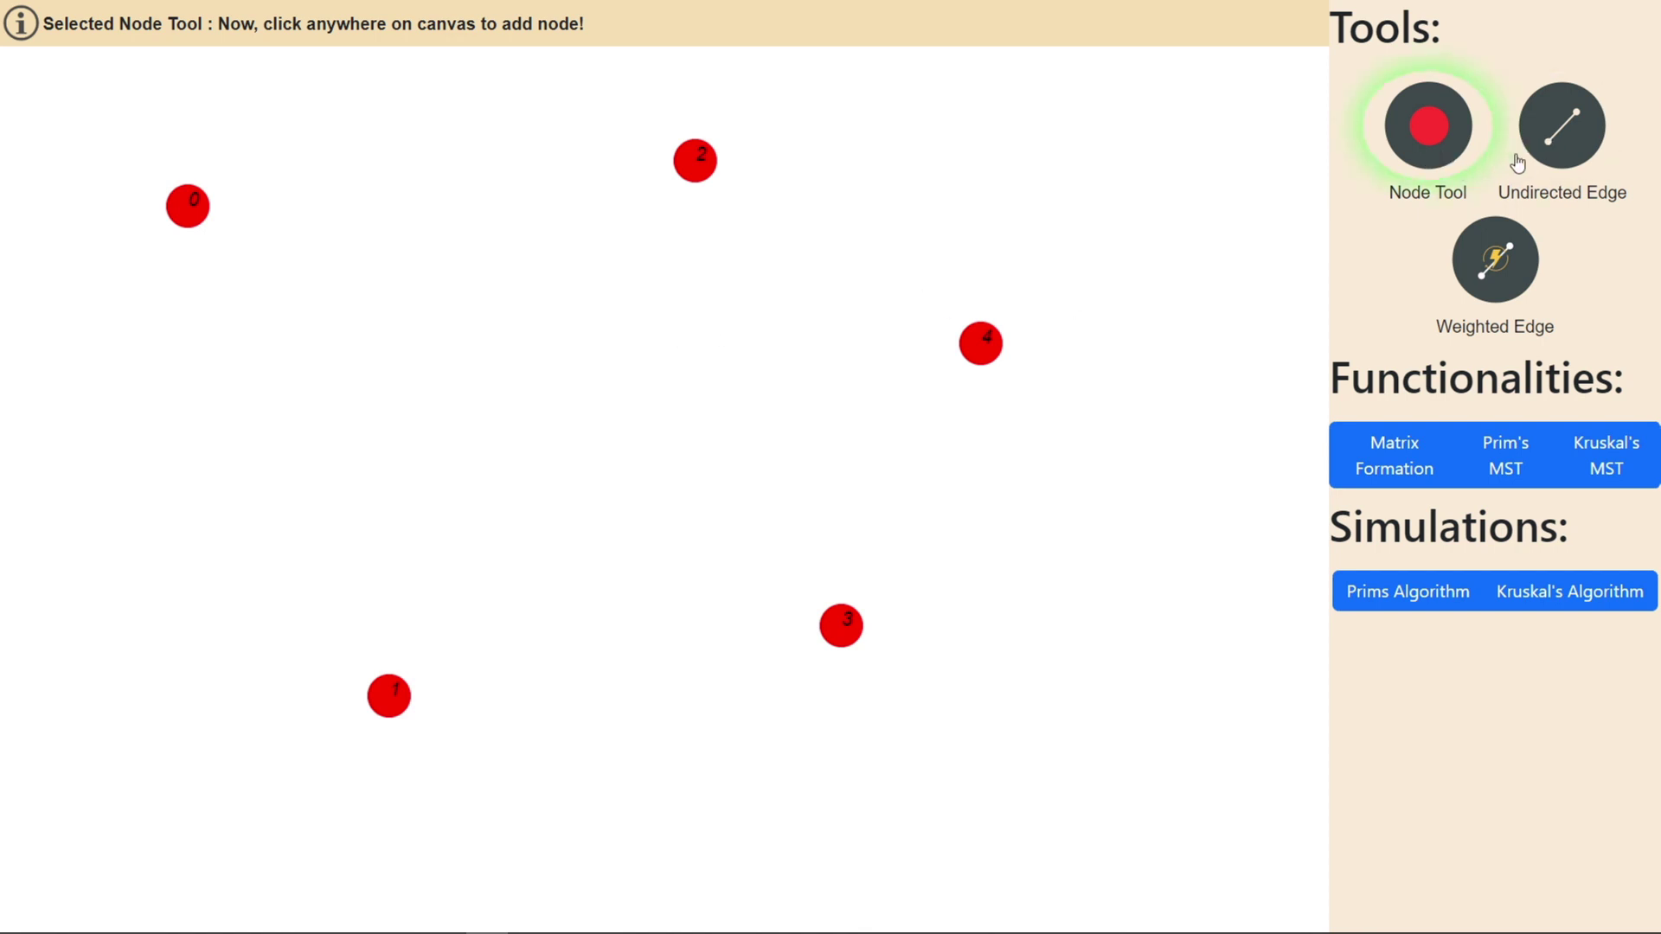
# Connect nodes 0–1, 0–2, 0–3 and 3–4 with undirected edges
pyautogui.click(1557, 141)
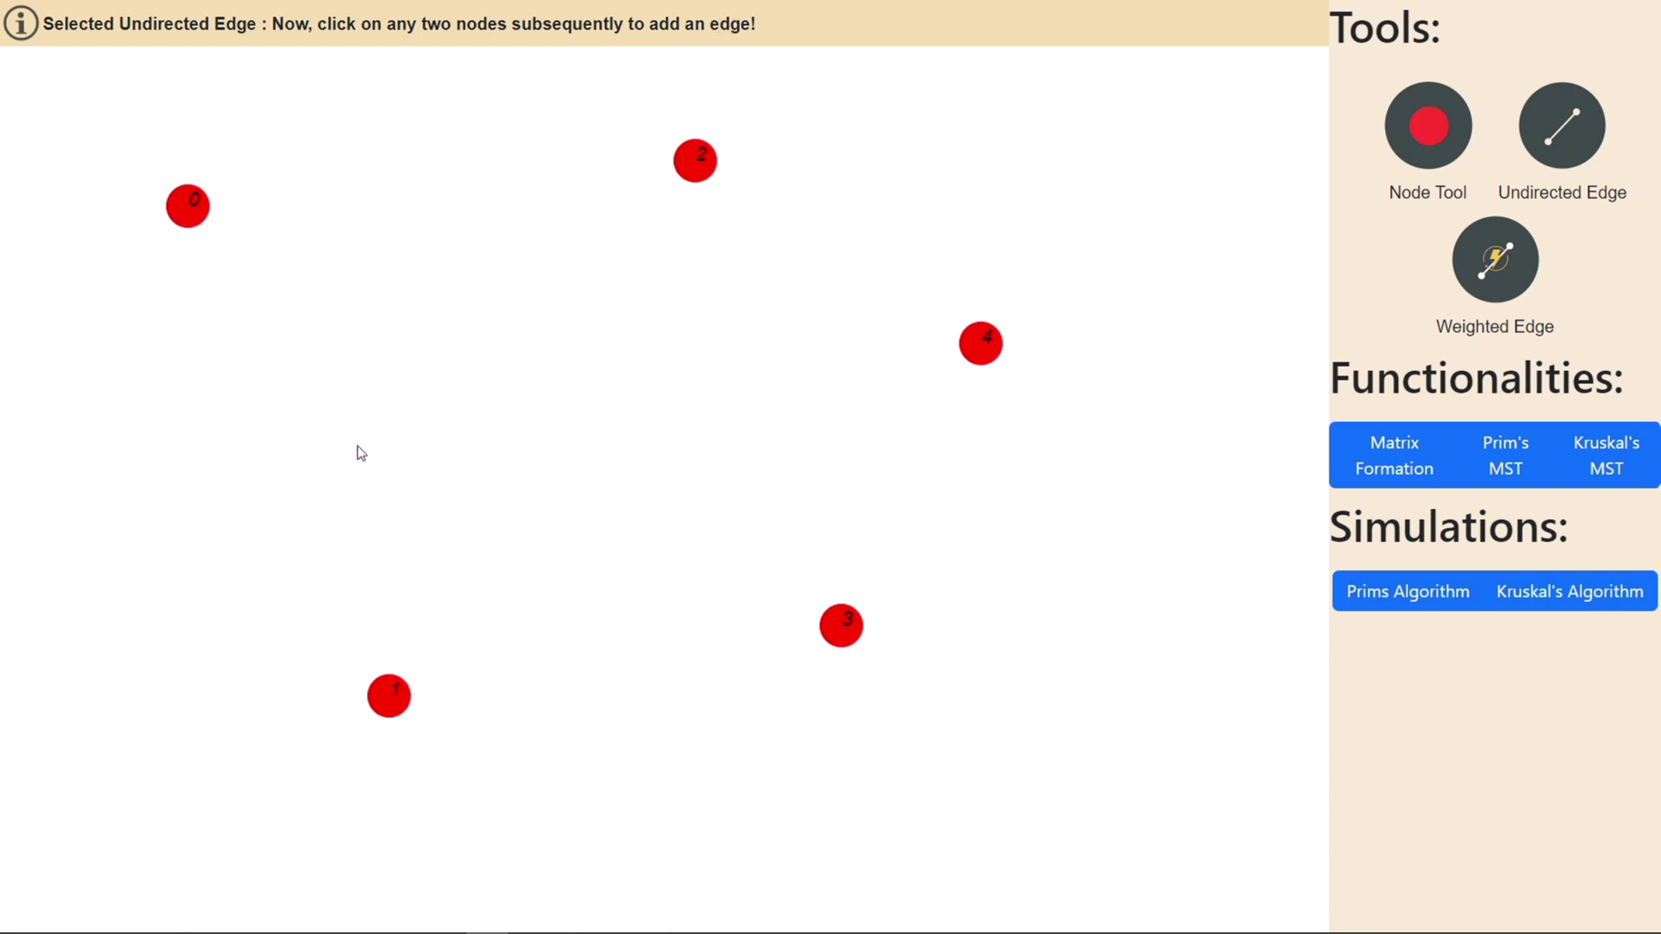
pyautogui.click(190, 216)
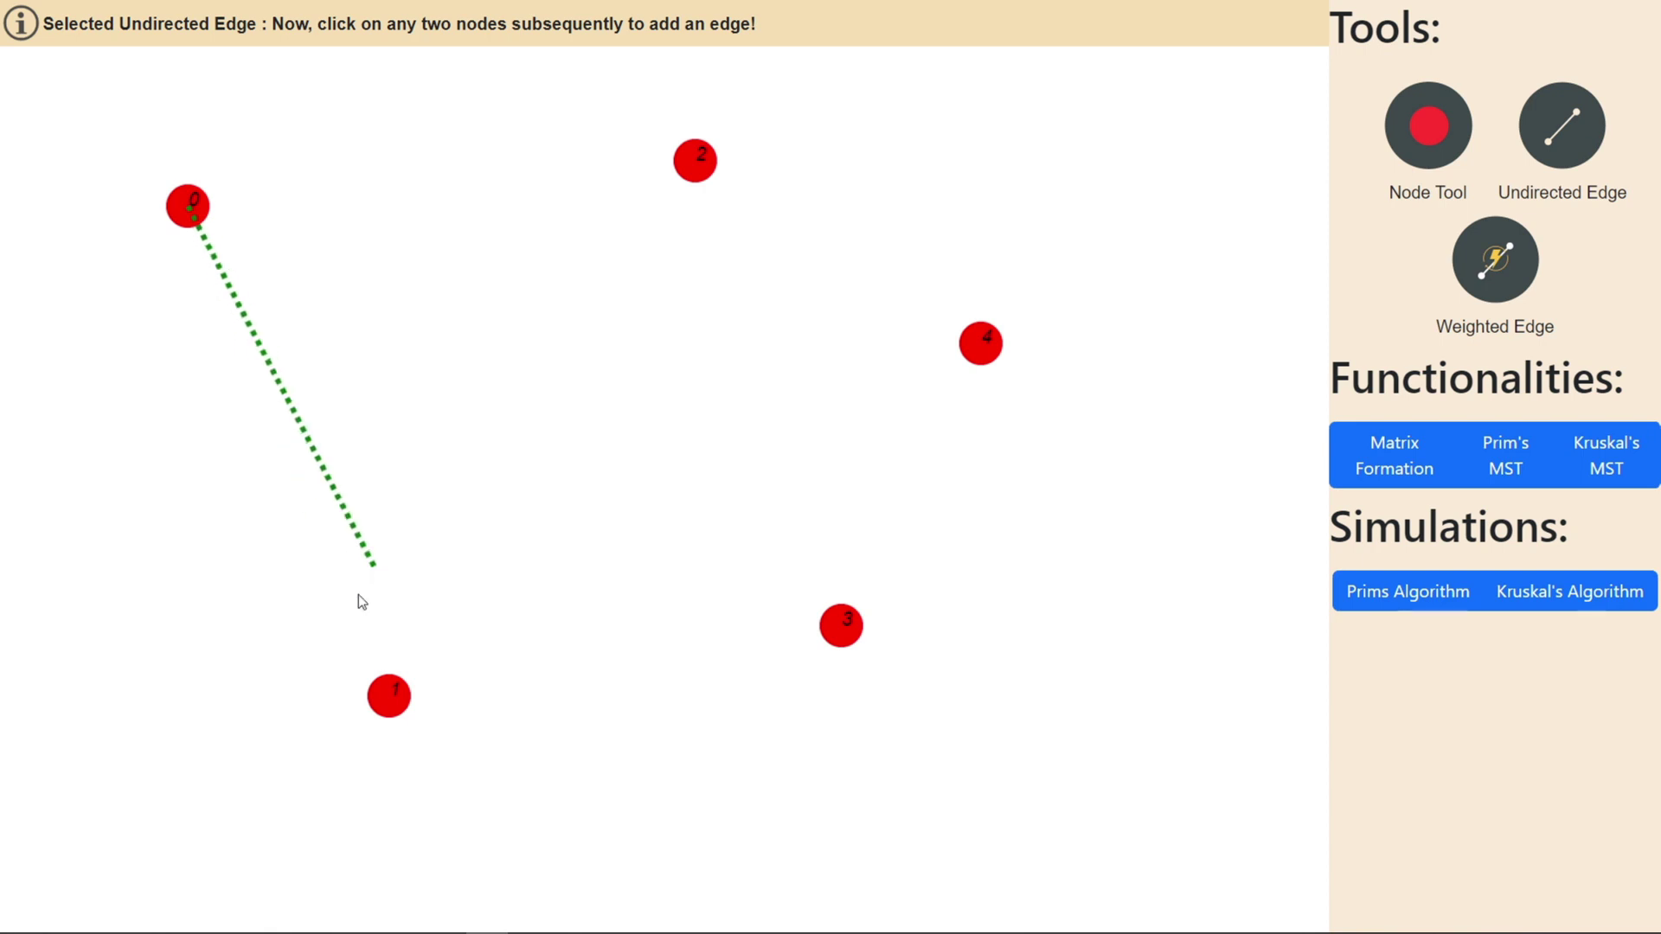
pyautogui.click(388, 702)
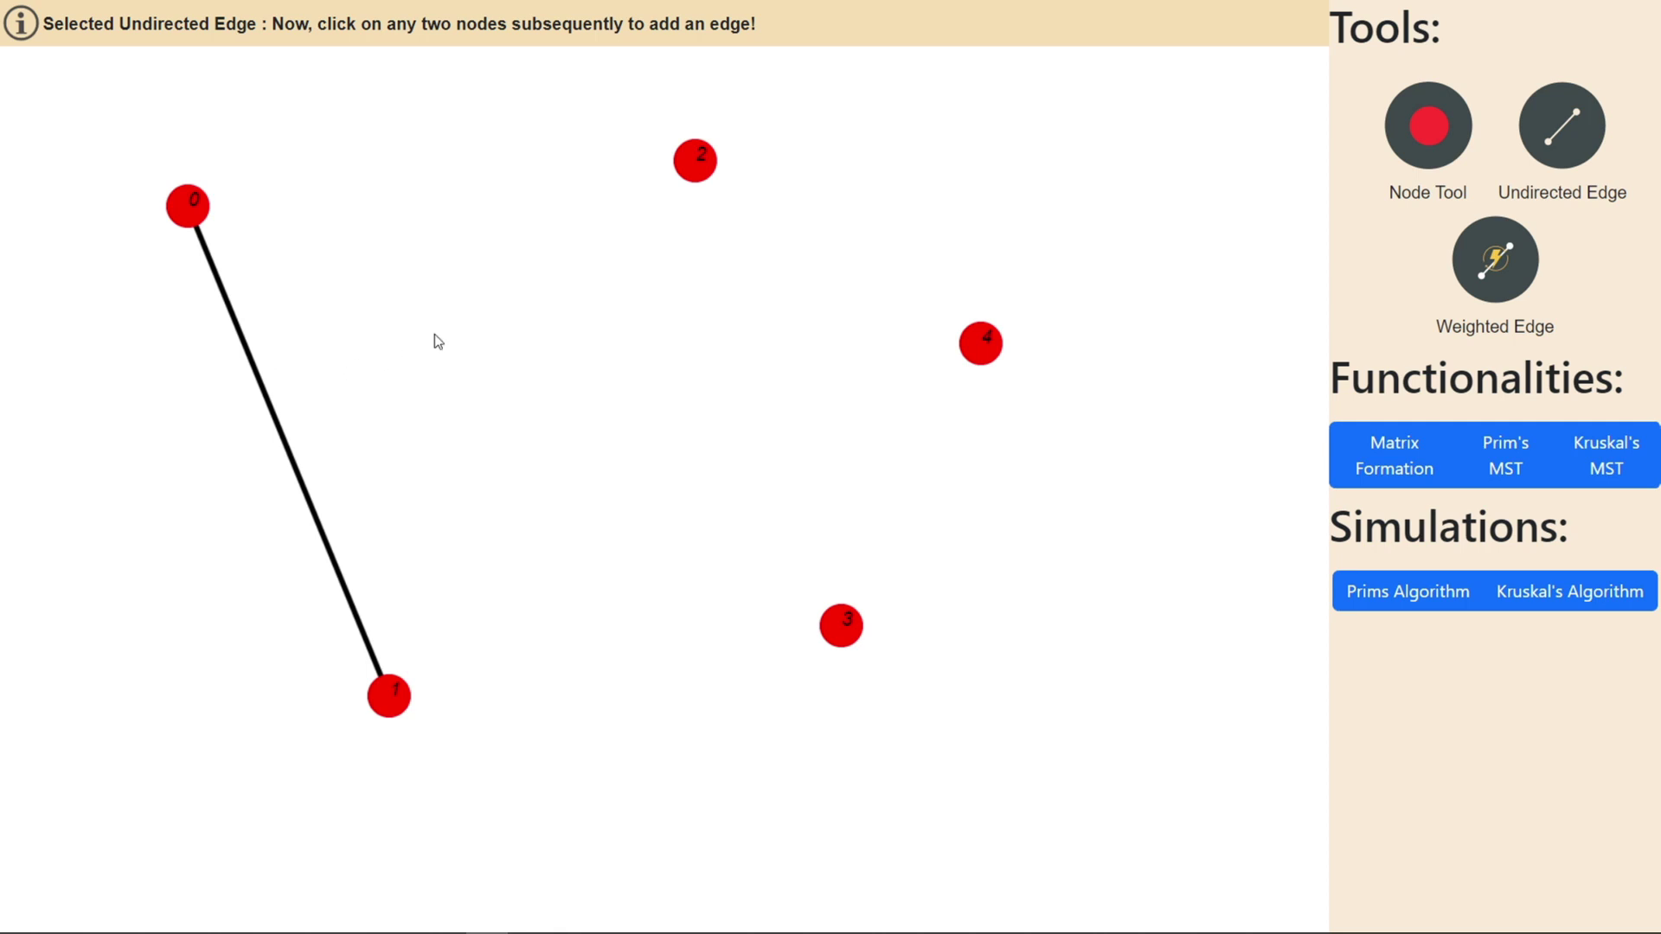
pyautogui.click(188, 205)
pyautogui.click(695, 161)
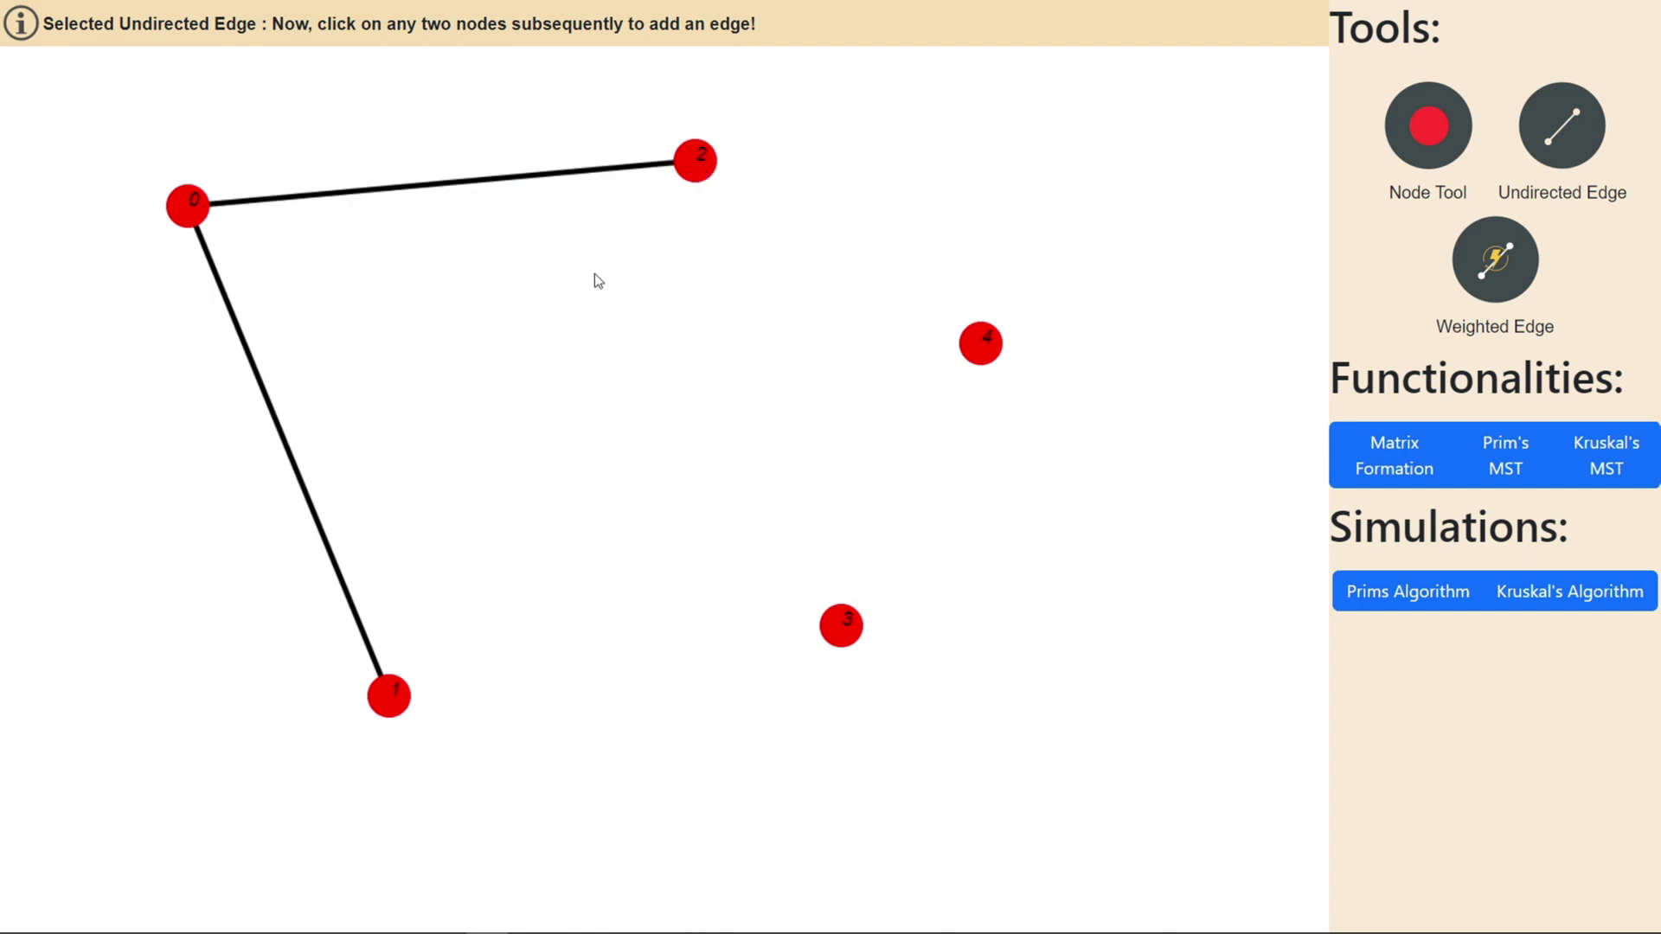
pyautogui.click(188, 205)
pyautogui.click(844, 629)
pyautogui.click(844, 632)
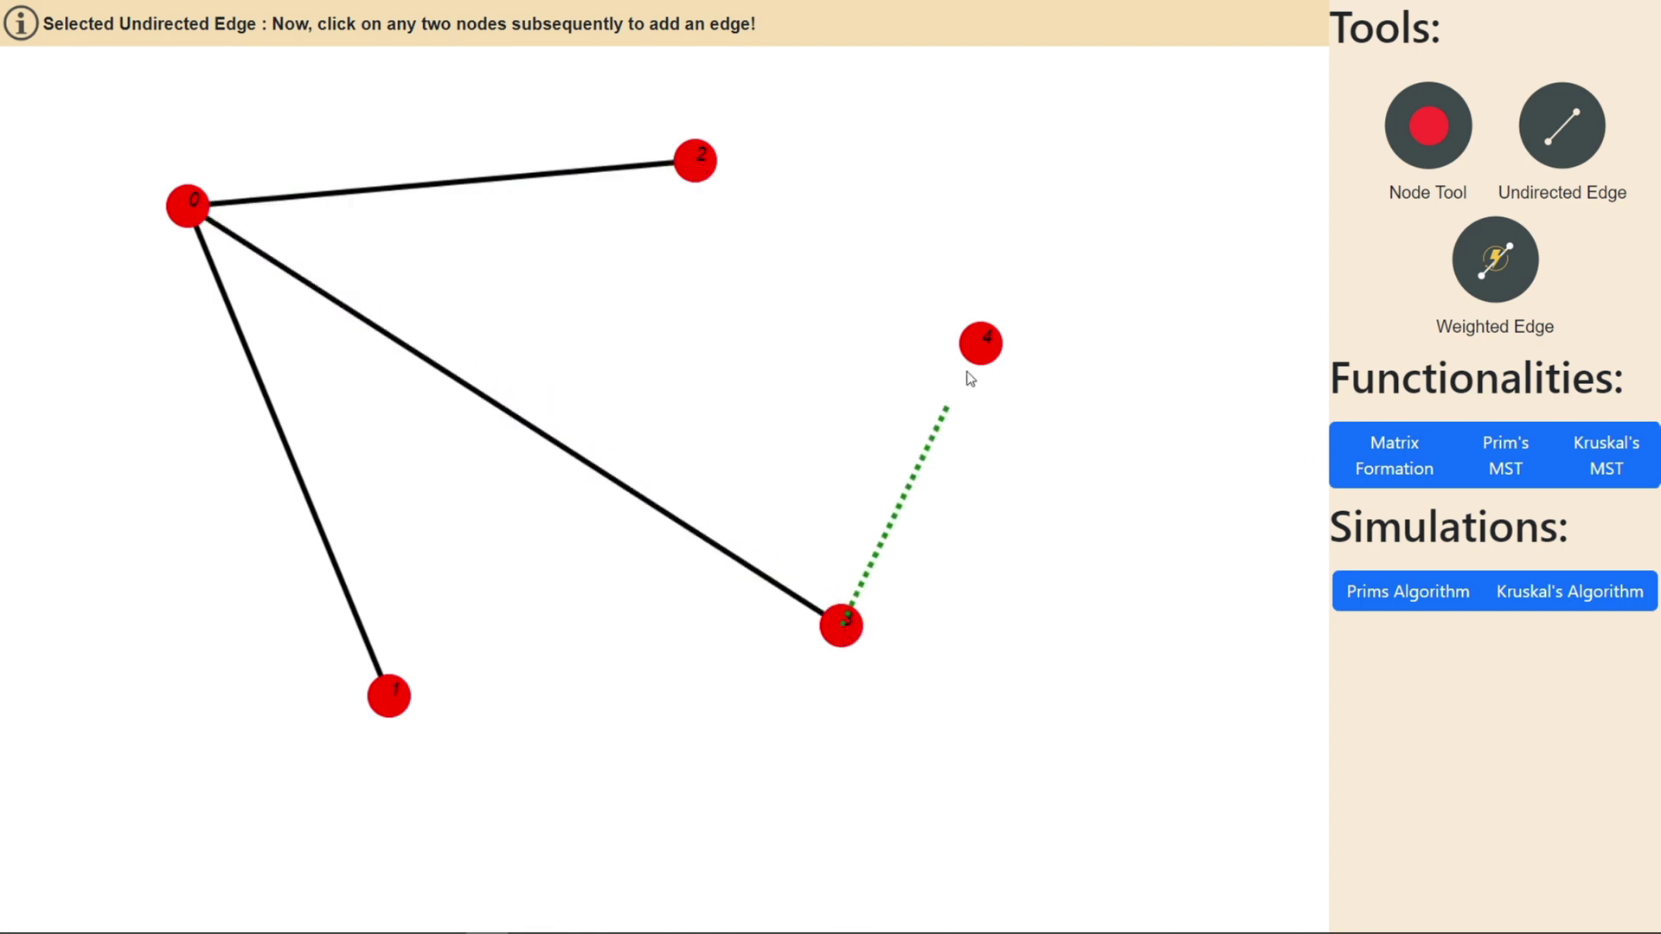
pyautogui.click(979, 347)
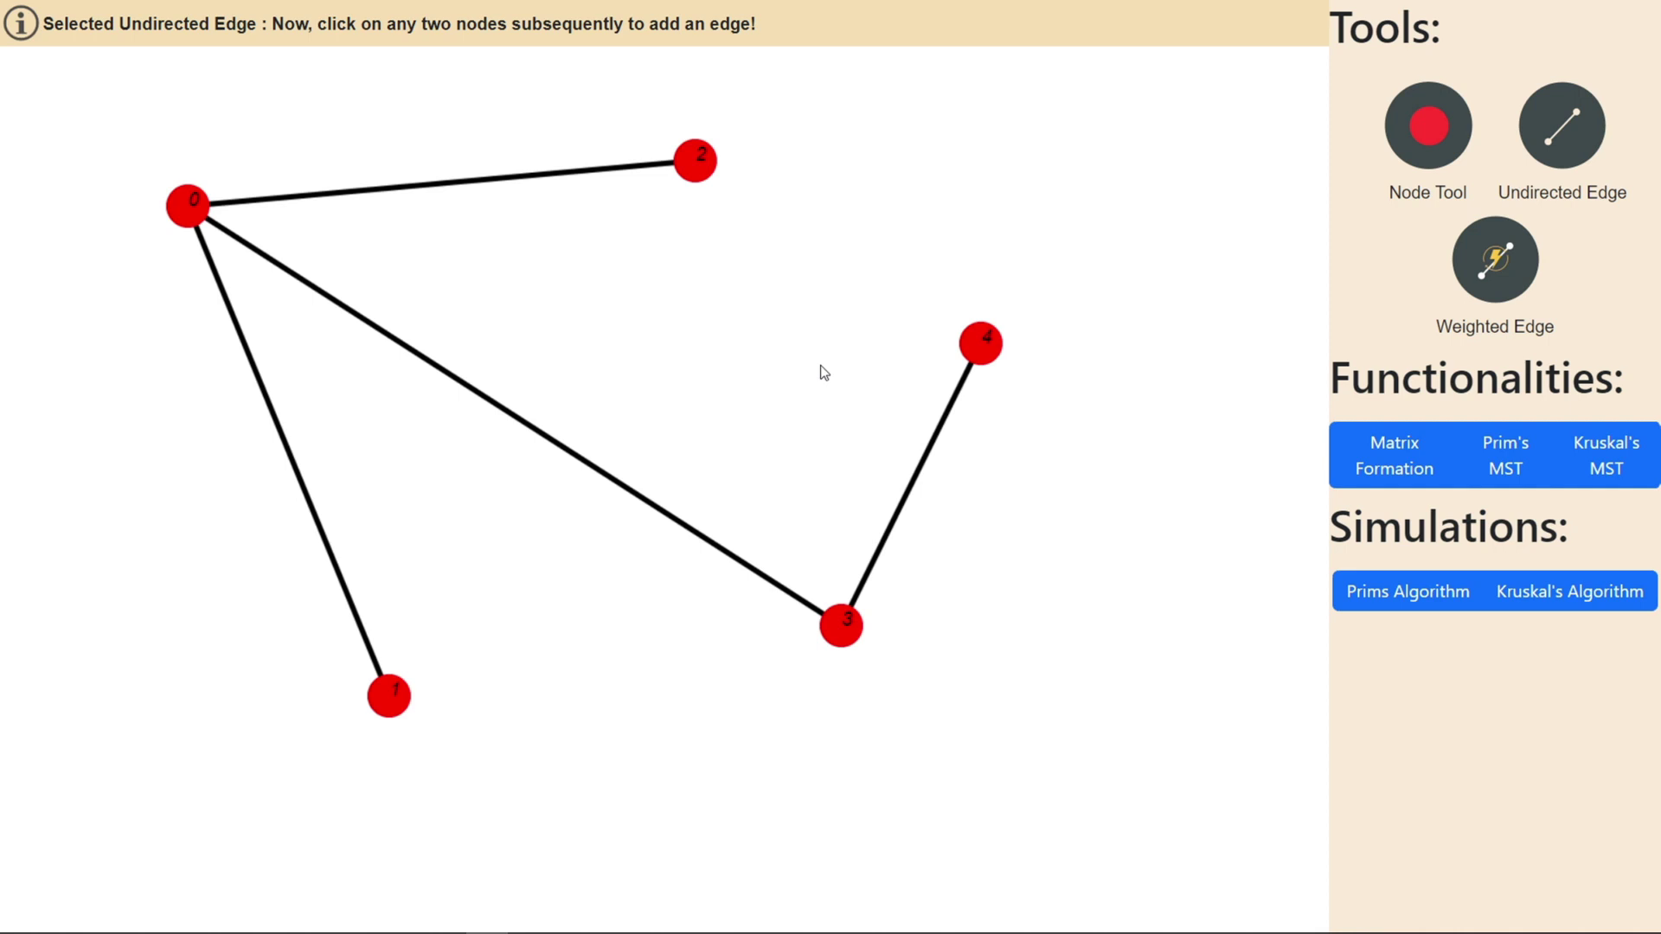
# Deselect the active tool, then generate the graph's matrices, examine them and close the result
pyautogui.click(1423, 143)
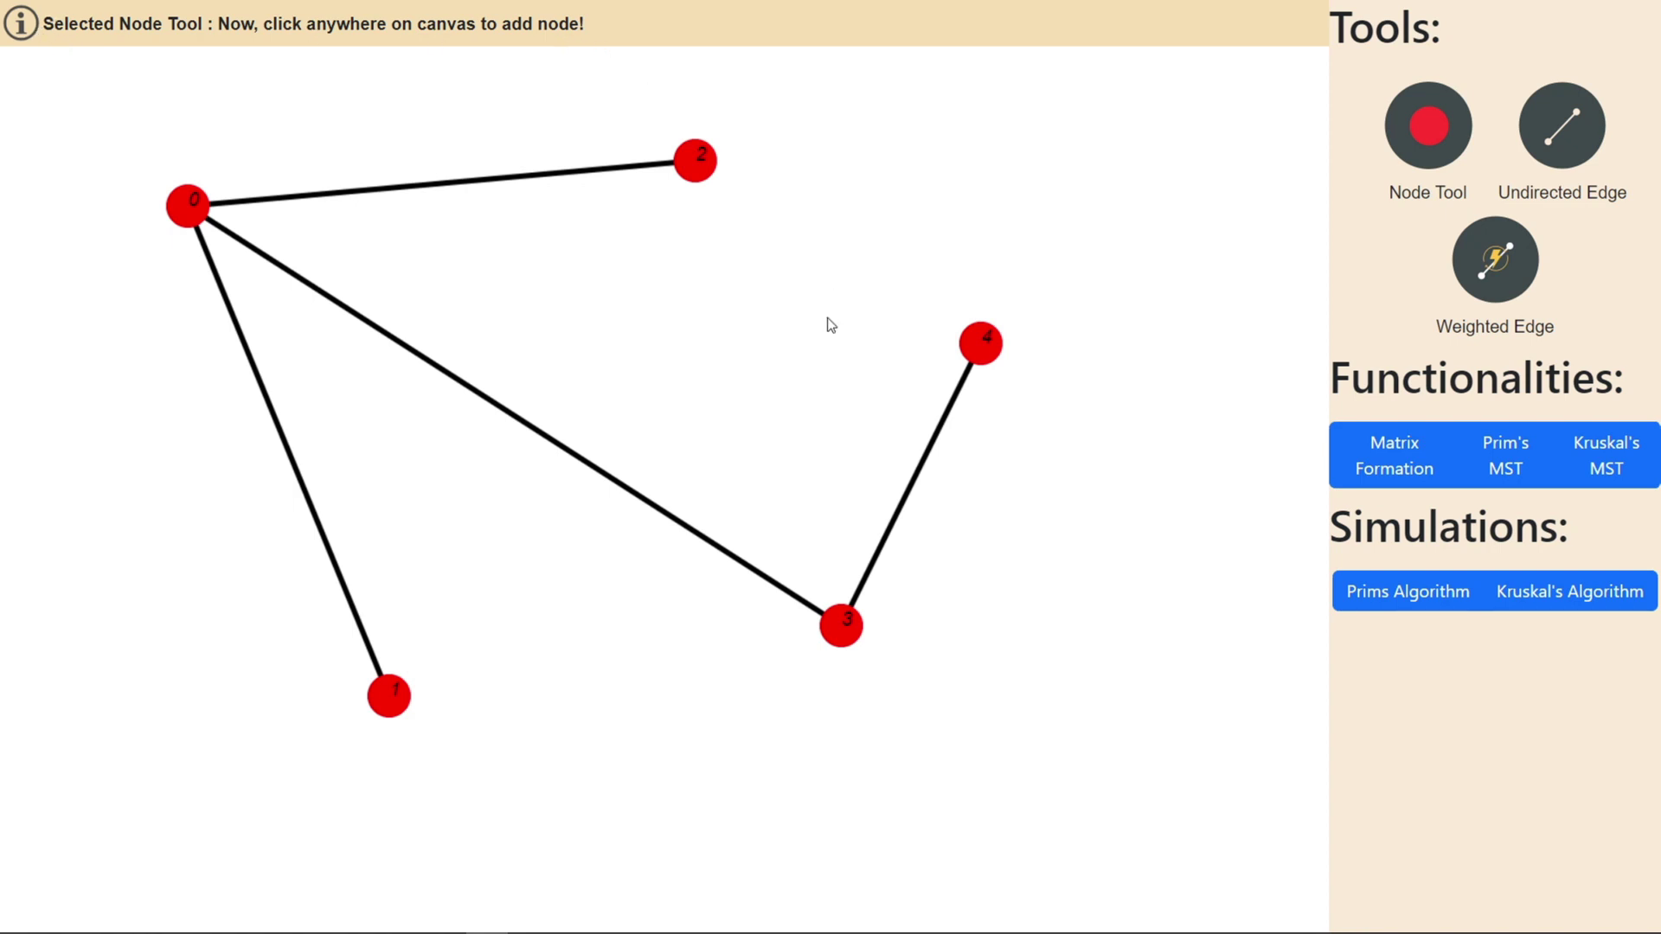
pyautogui.press('Escape')
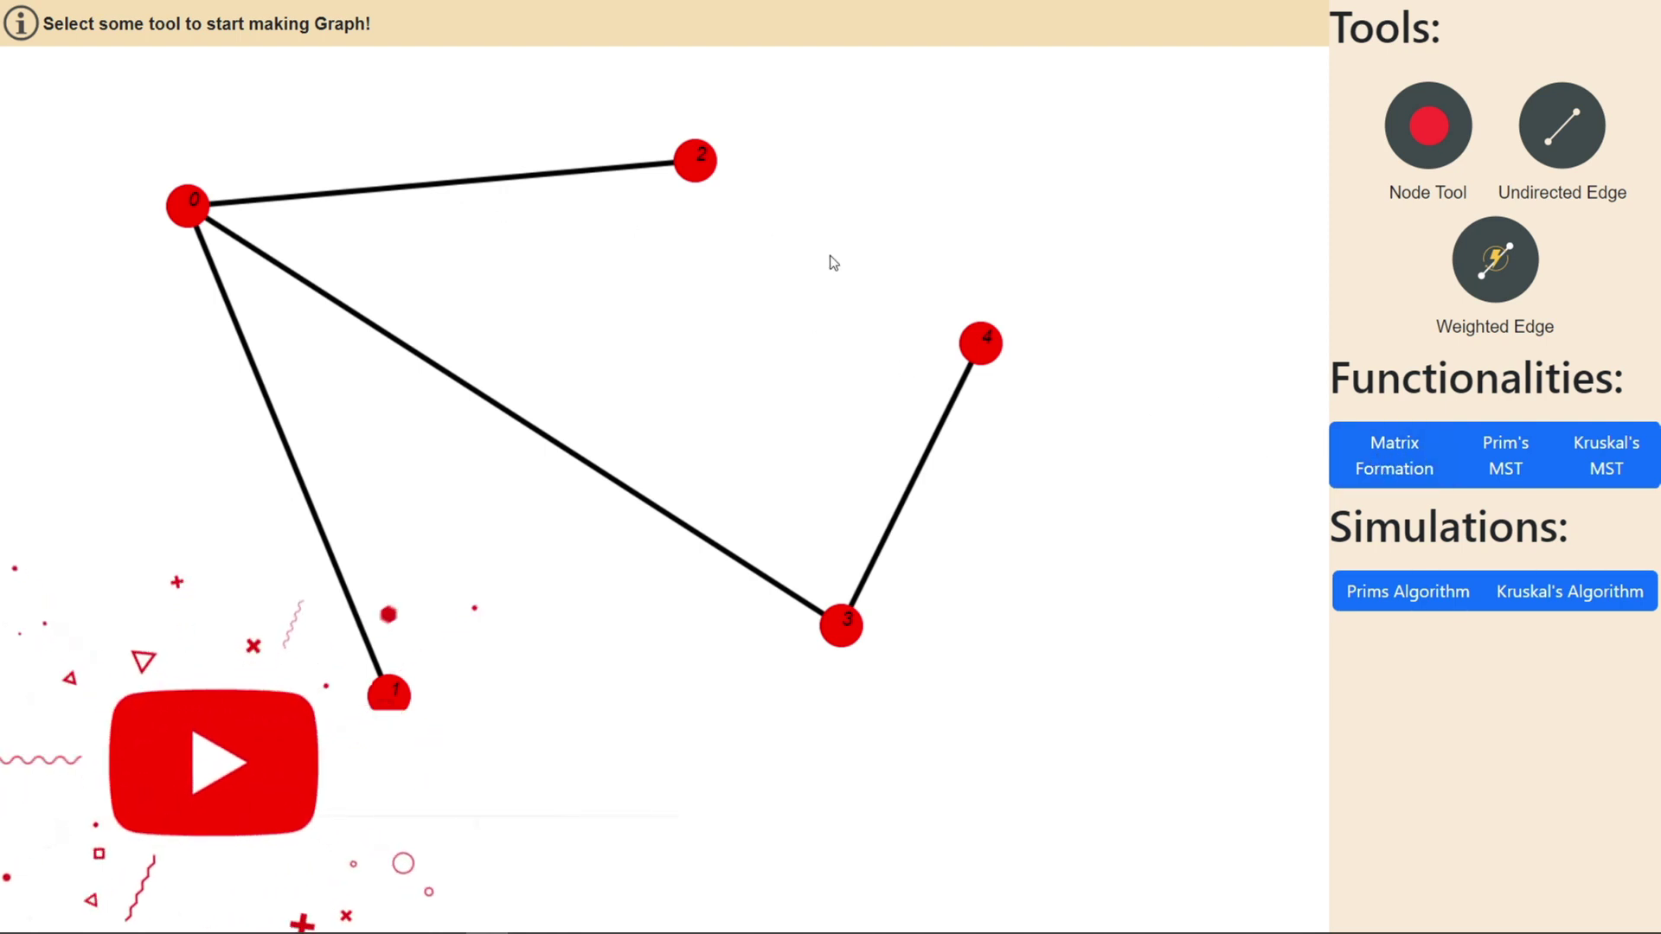
pyautogui.click(1407, 467)
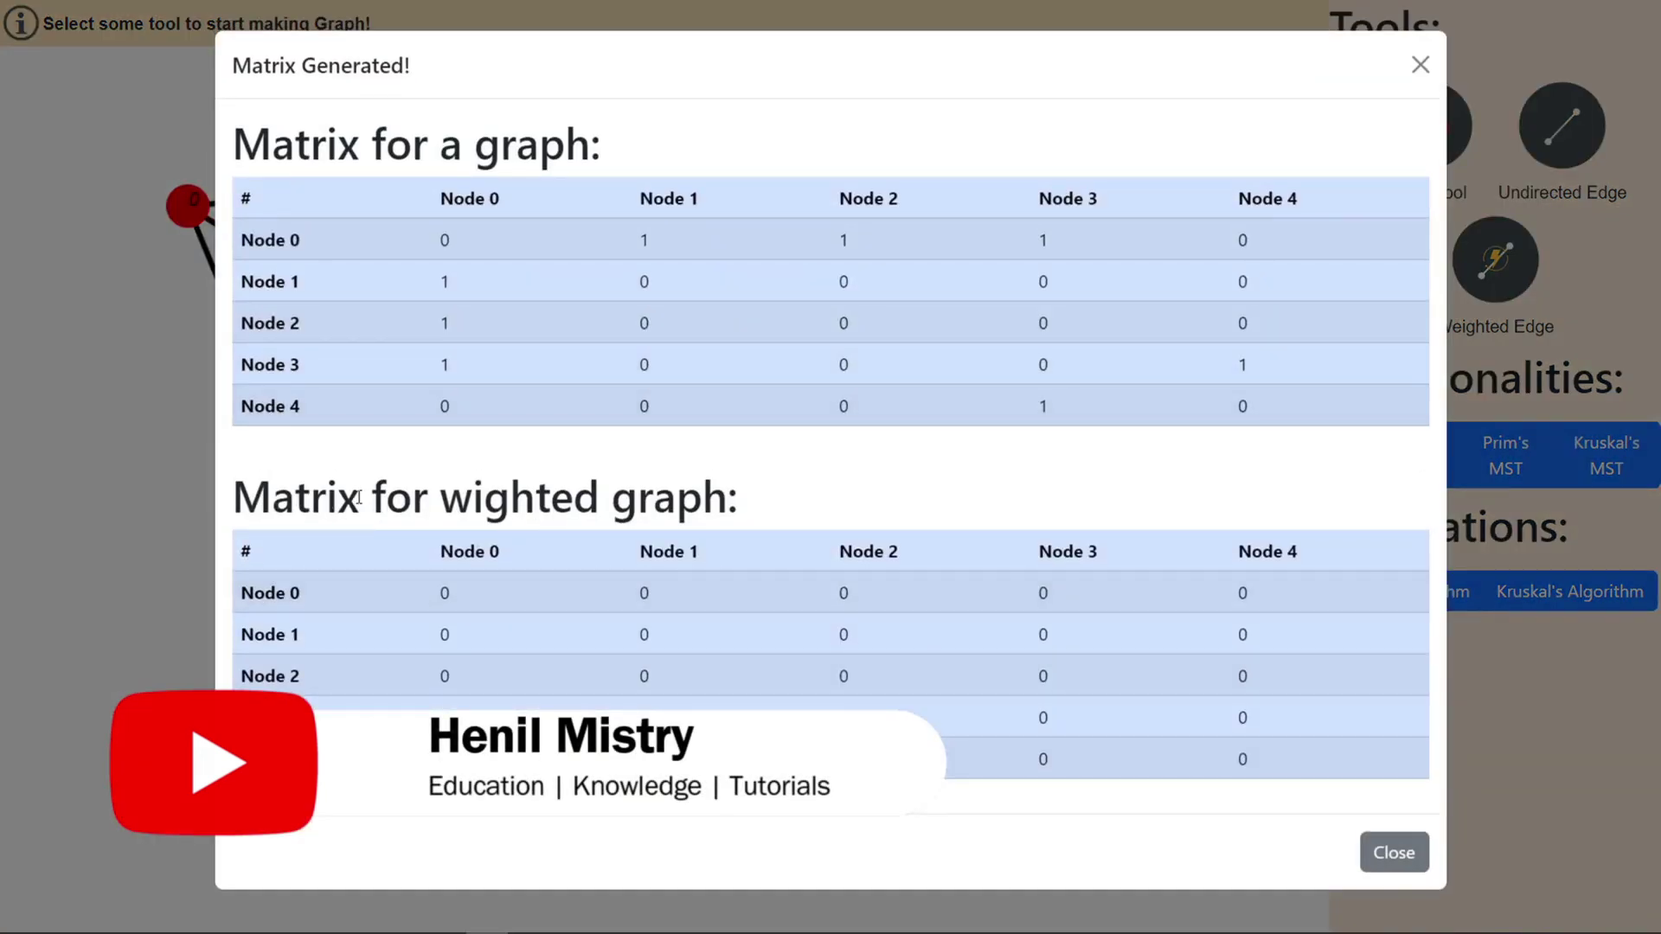
pyautogui.moveTo(309, 497); pyautogui.dragTo(803, 507)
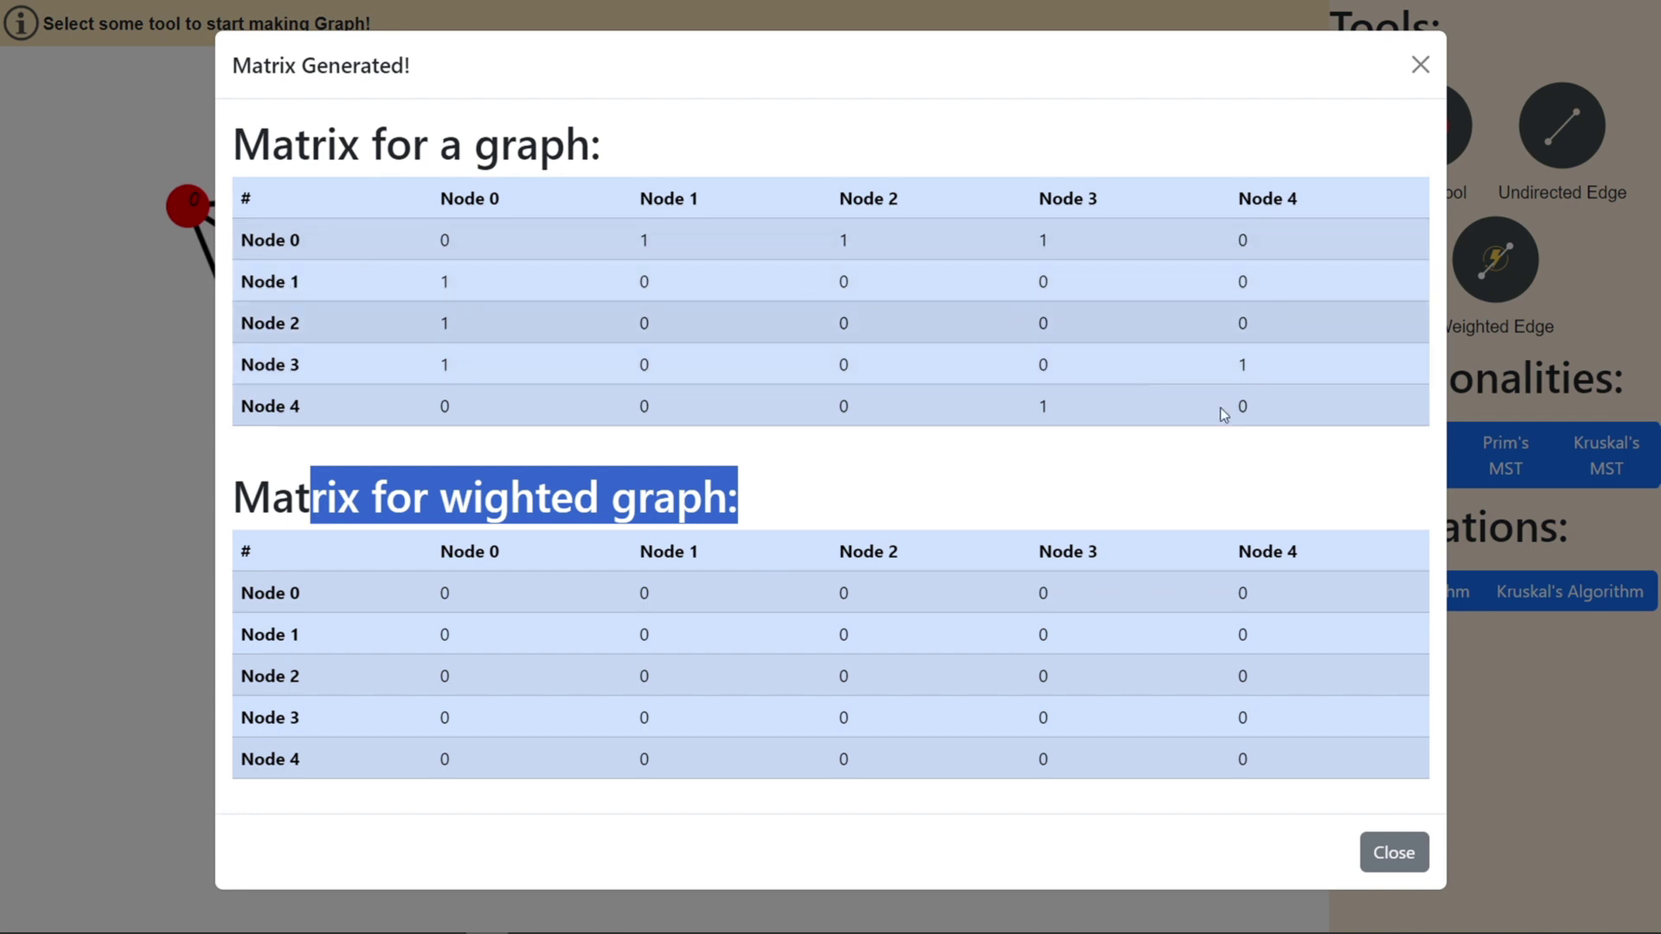
pyautogui.click(1394, 853)
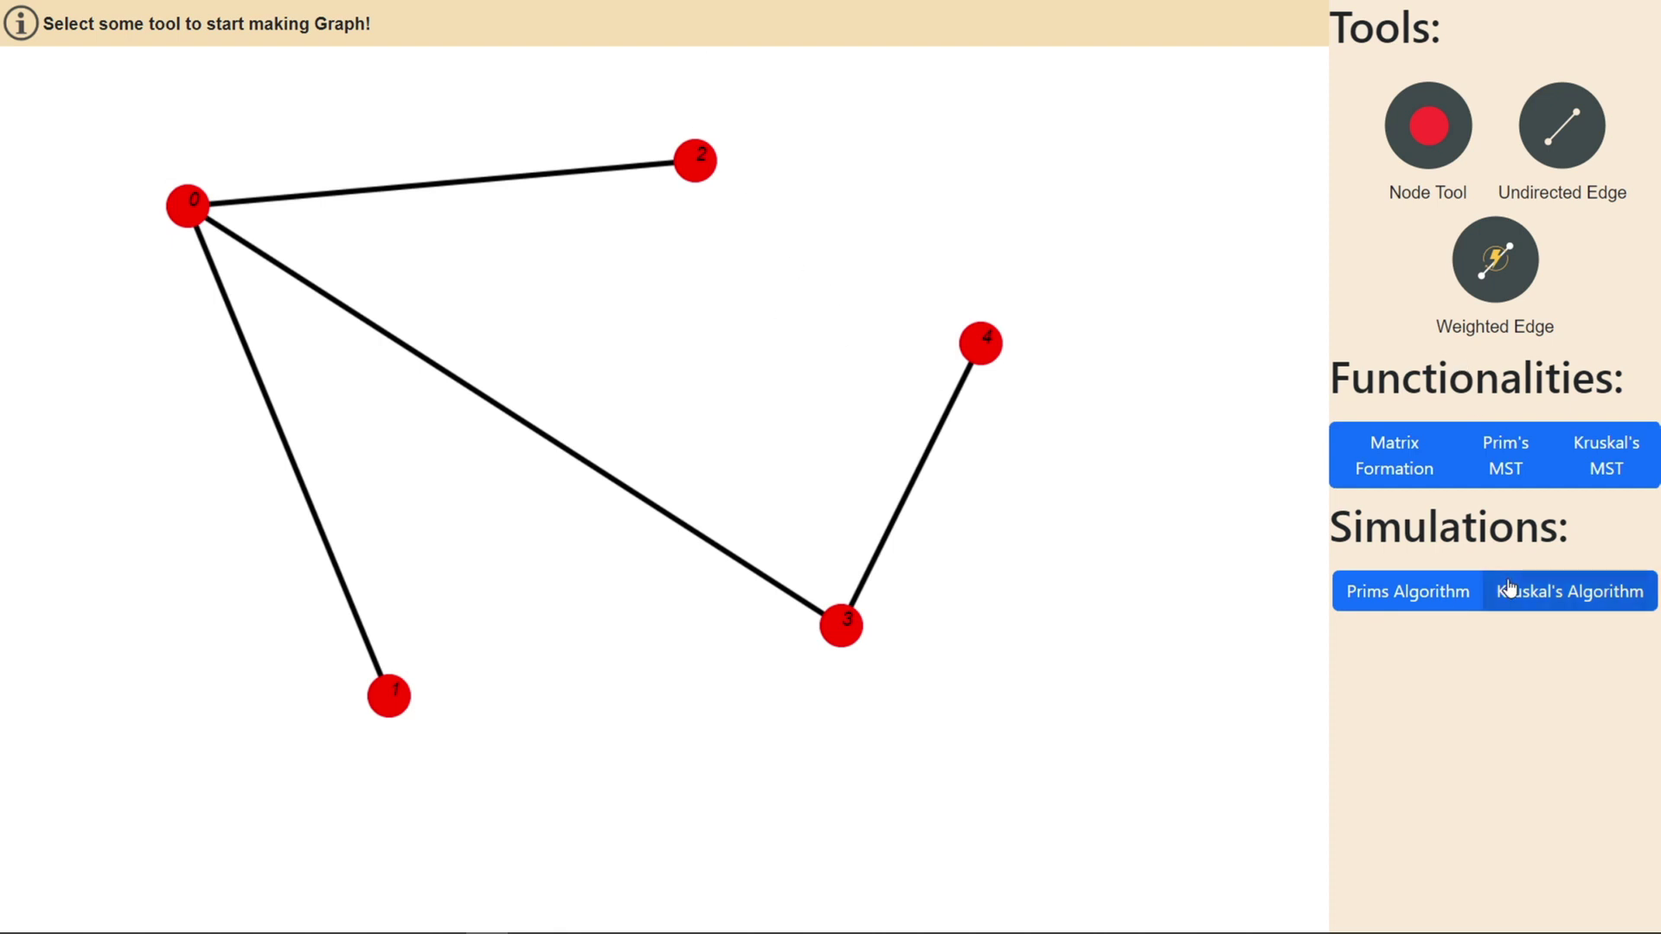
# Reload the Graph Simulator page to clear the canvas and return it to full screen
pyautogui.click(1520, 232)
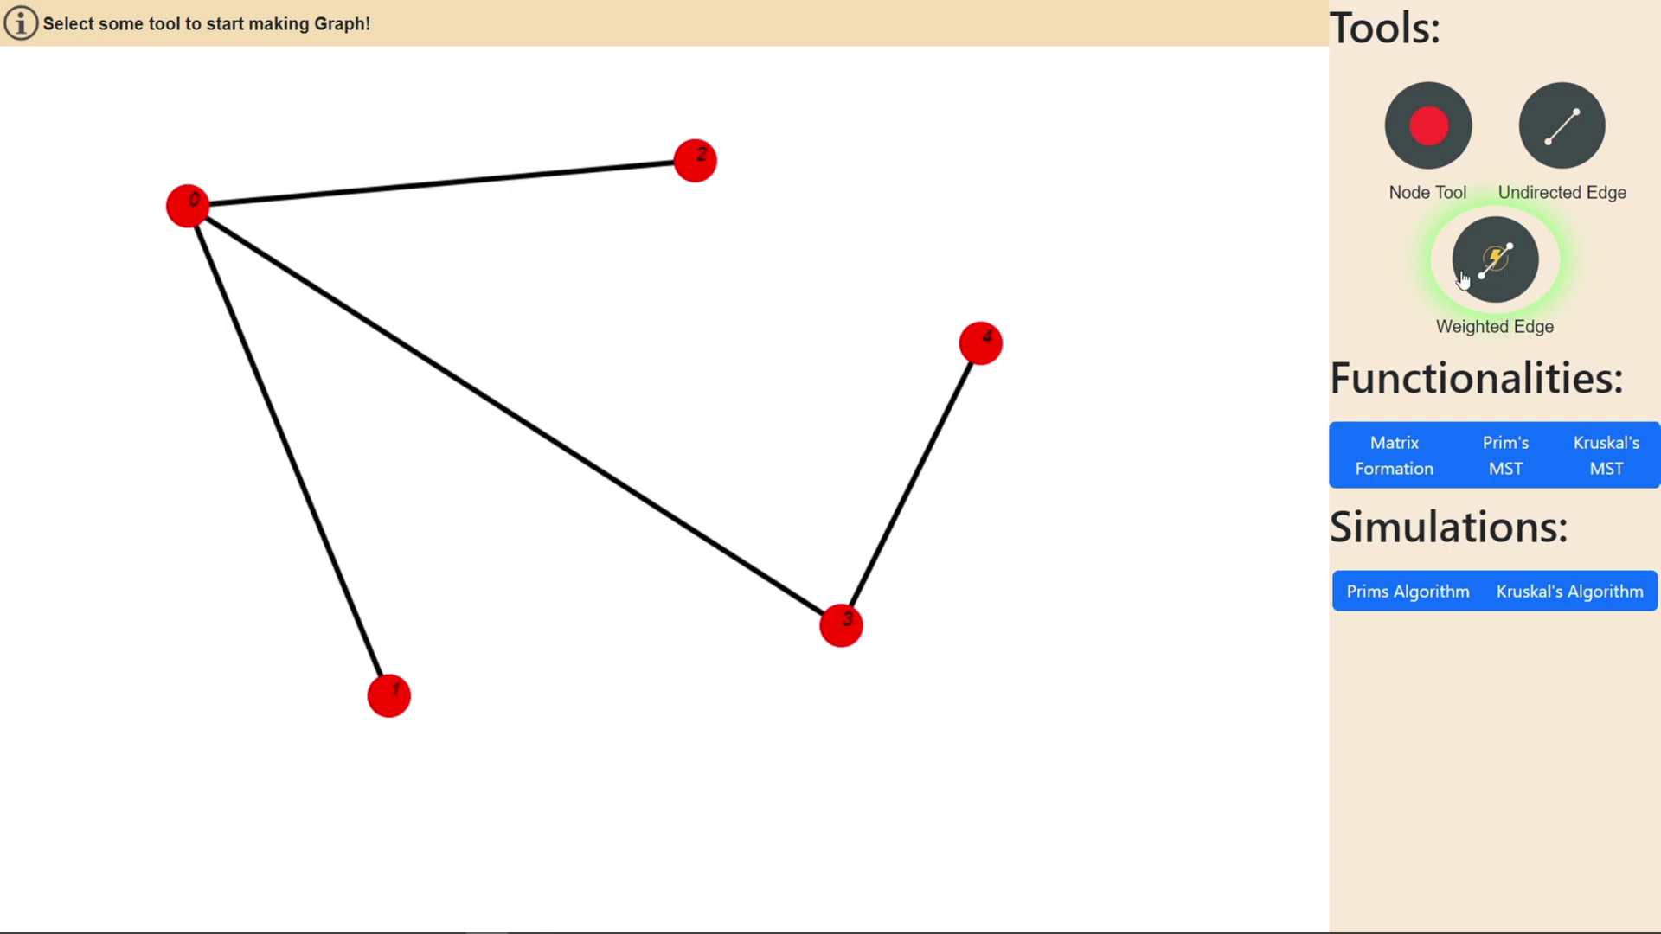
pyautogui.moveTo(660, 1)
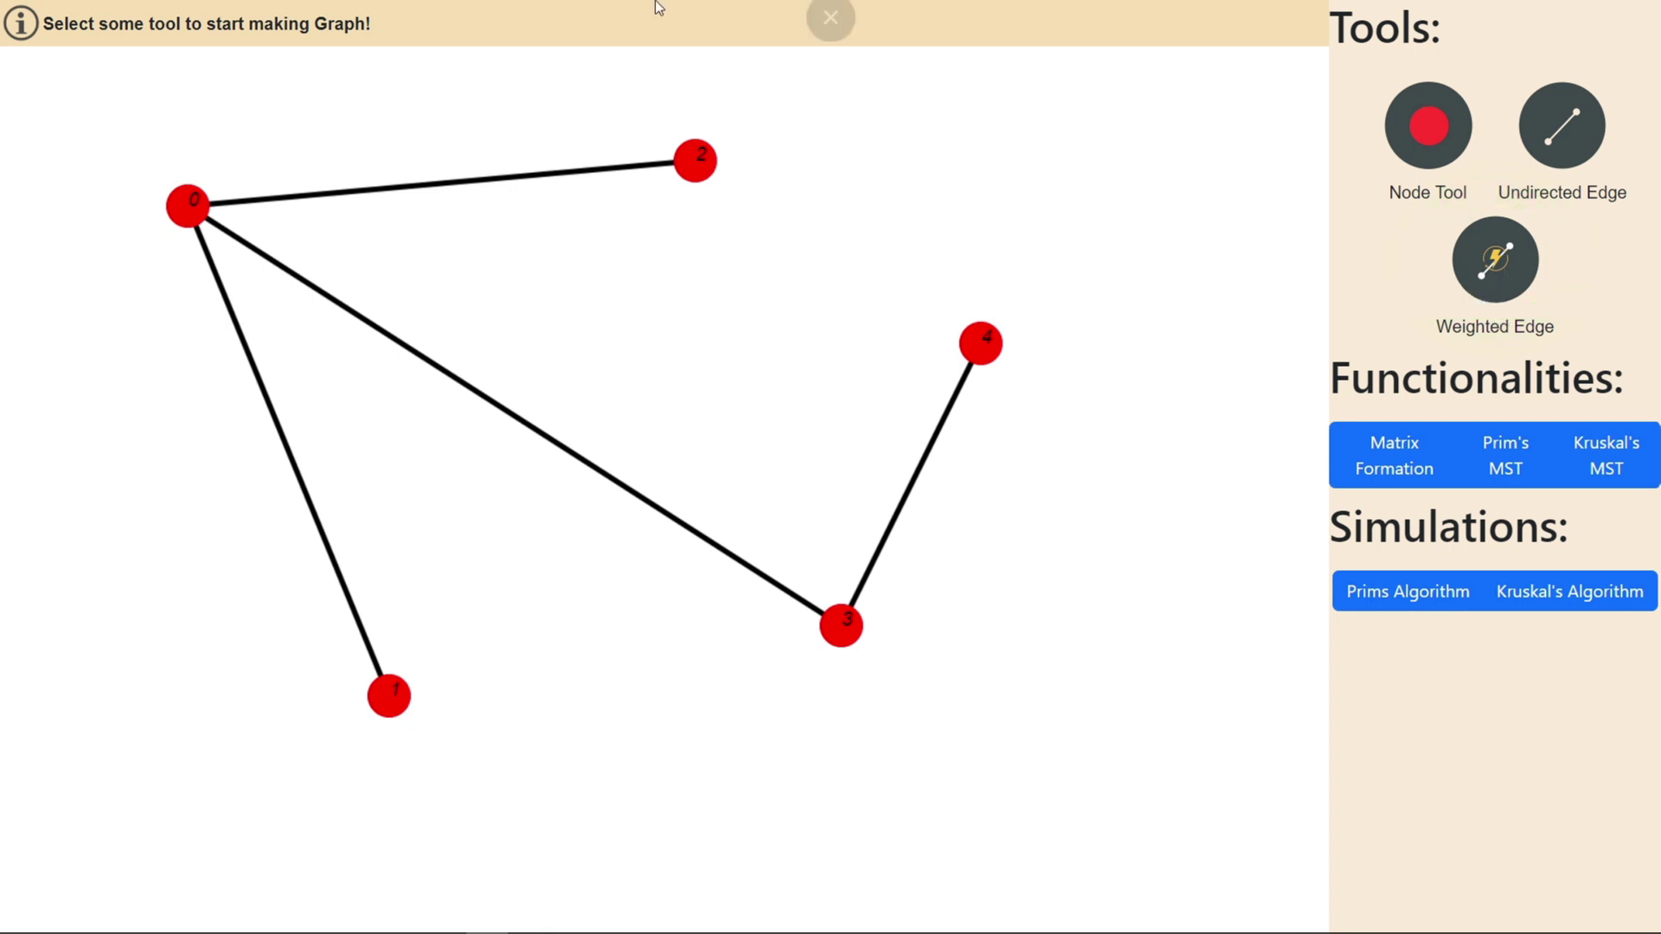
pyautogui.click(831, 76)
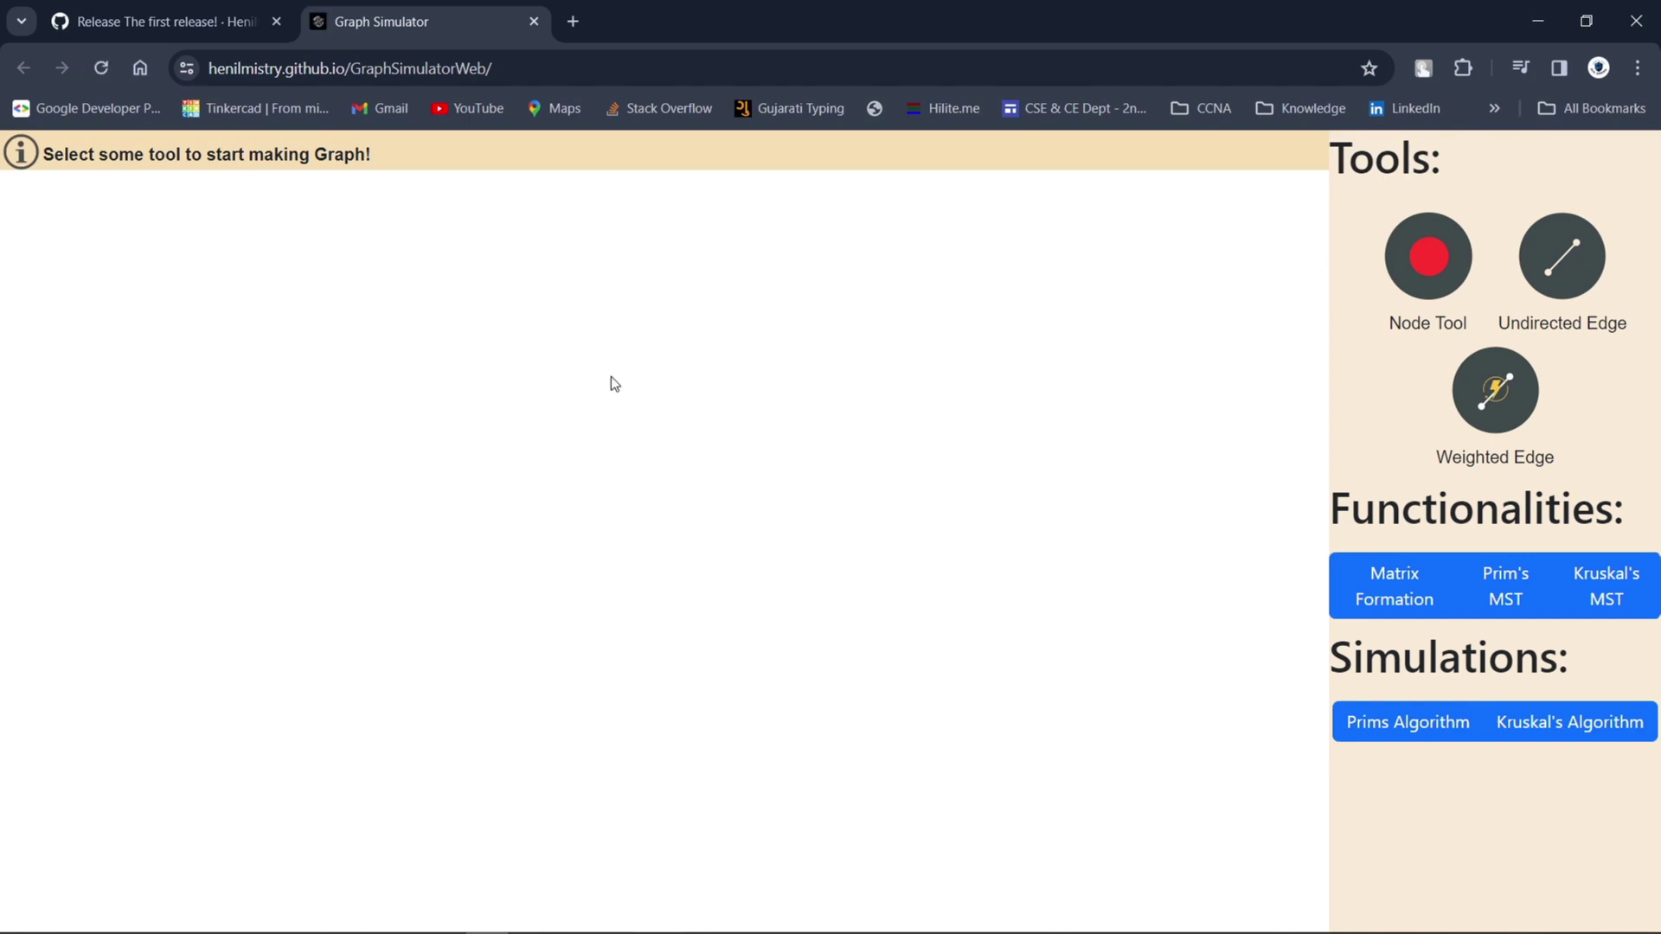
pyautogui.press('F11')
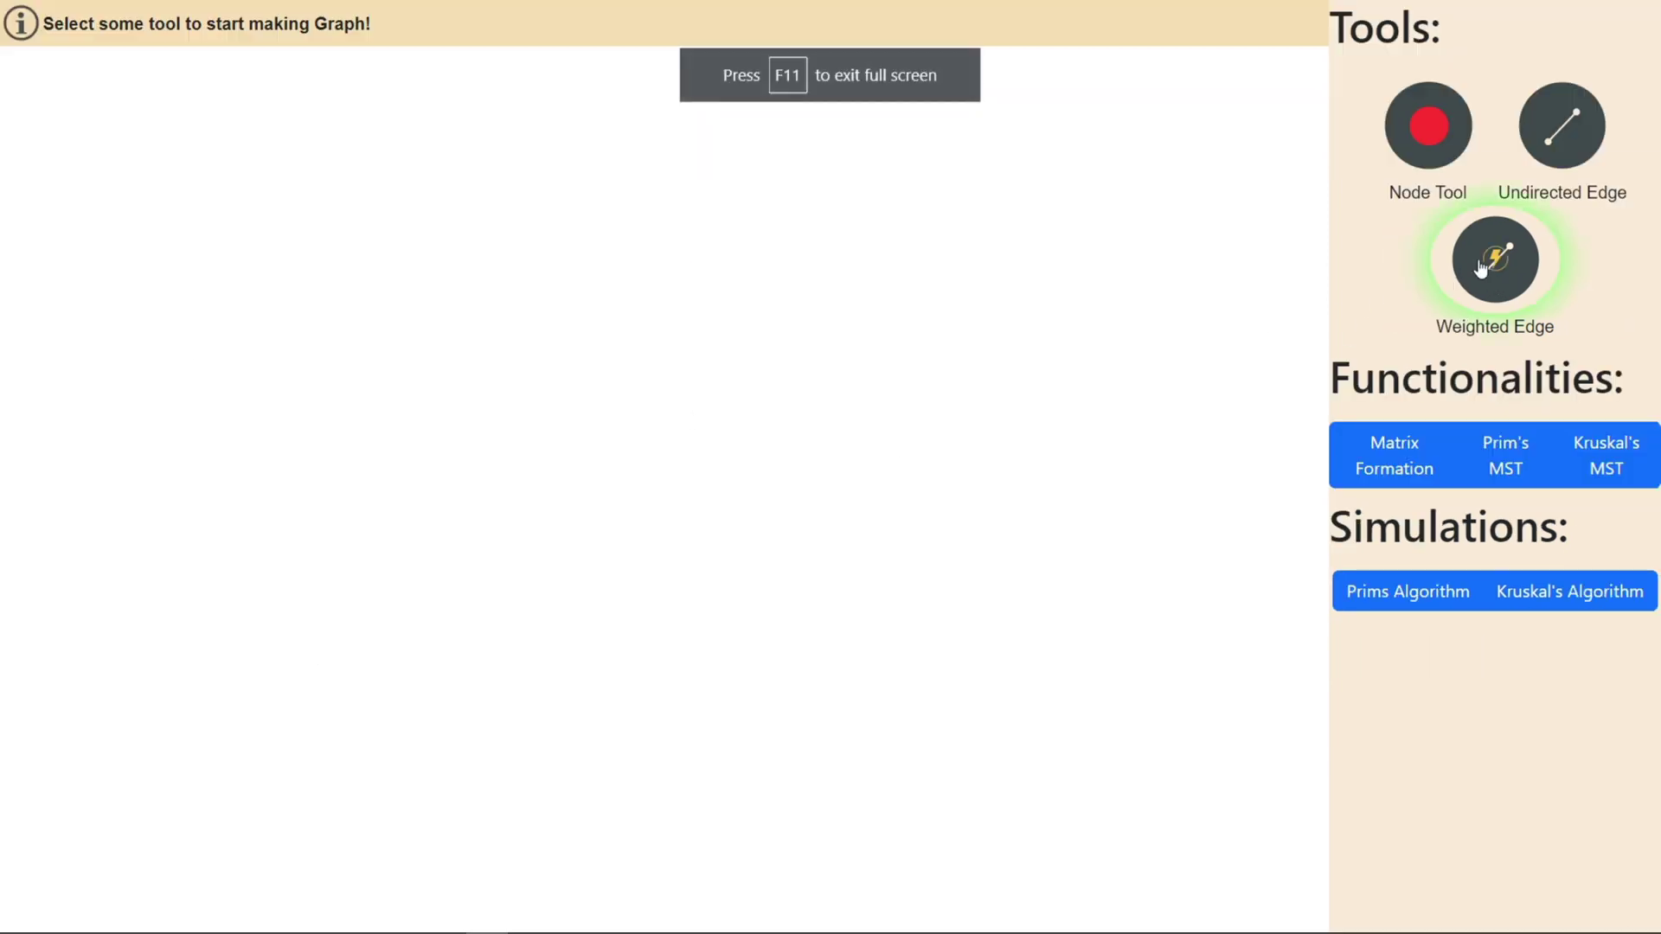
# Place four nodes on the empty canvas in a roughly rectangular layout
pyautogui.click(1428, 125)
pyautogui.click(339, 658)
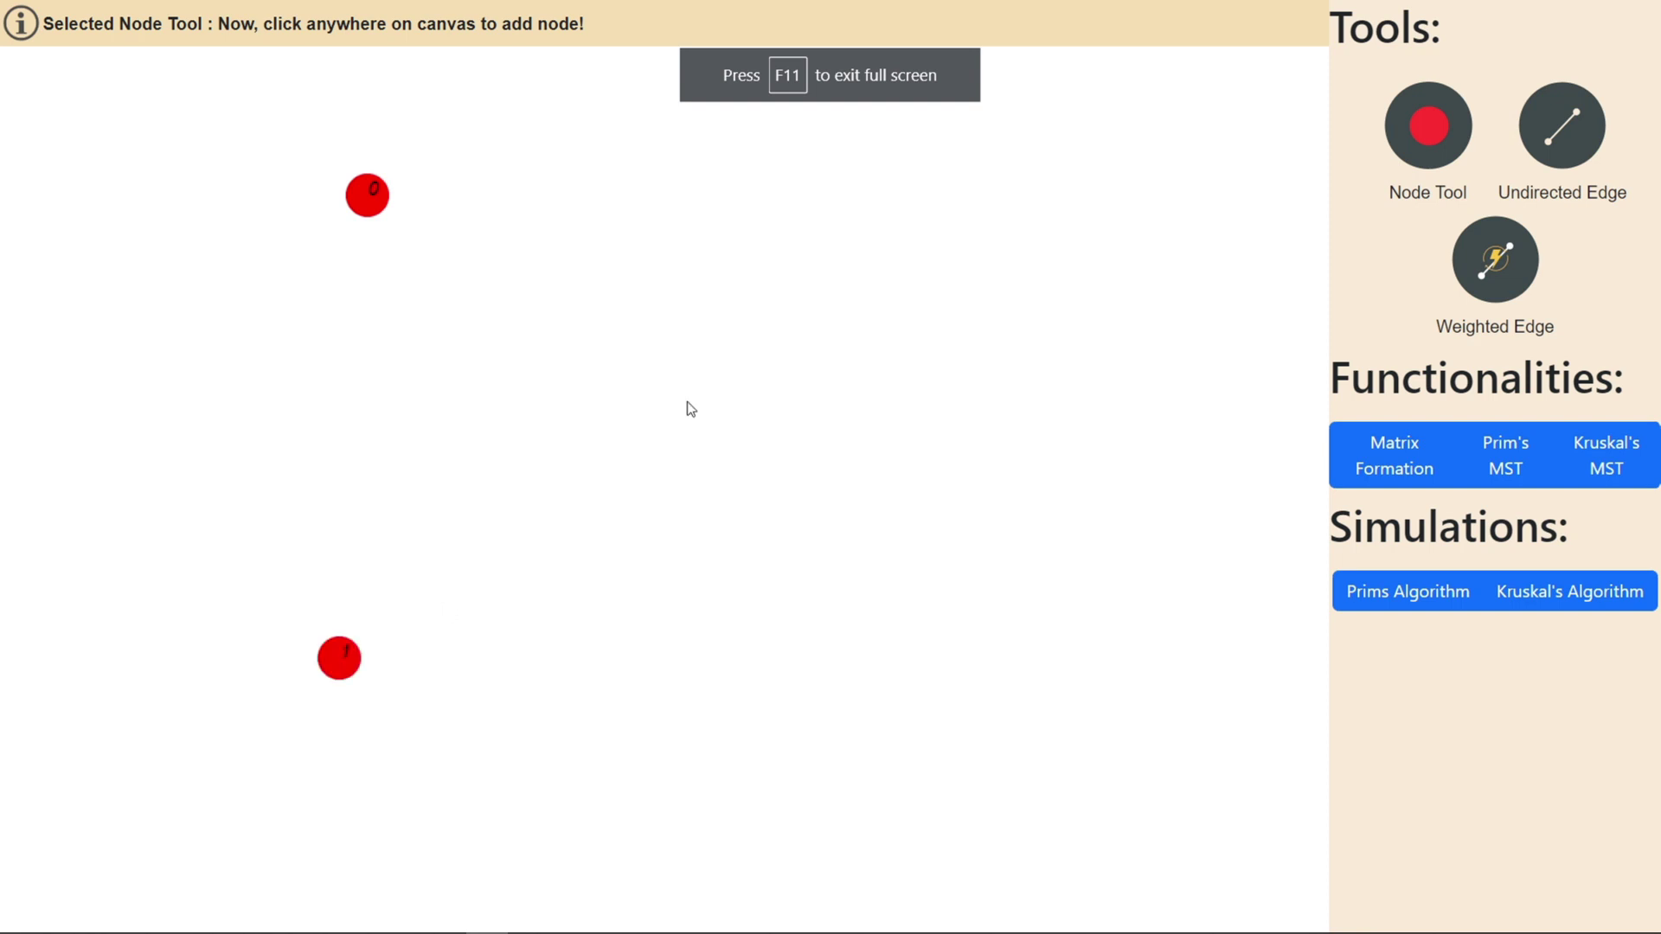
pyautogui.click(819, 181)
pyautogui.click(870, 630)
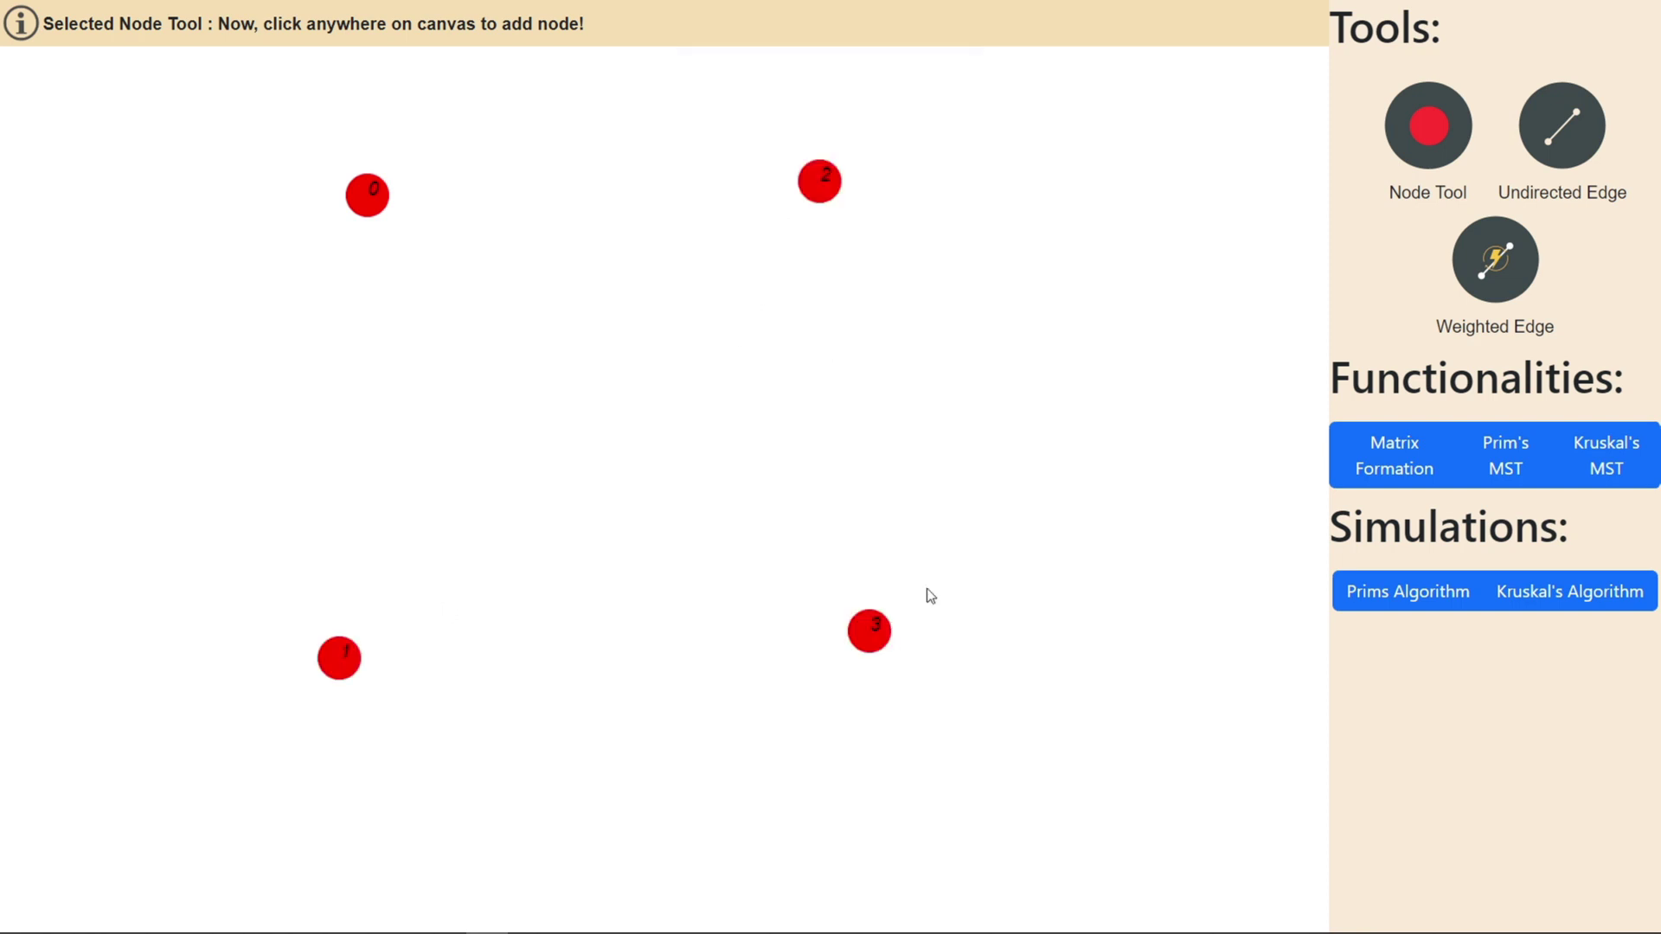
# Connect nodes 0 and 2 with a weighted edge of weight 10
pyautogui.click(1471, 268)
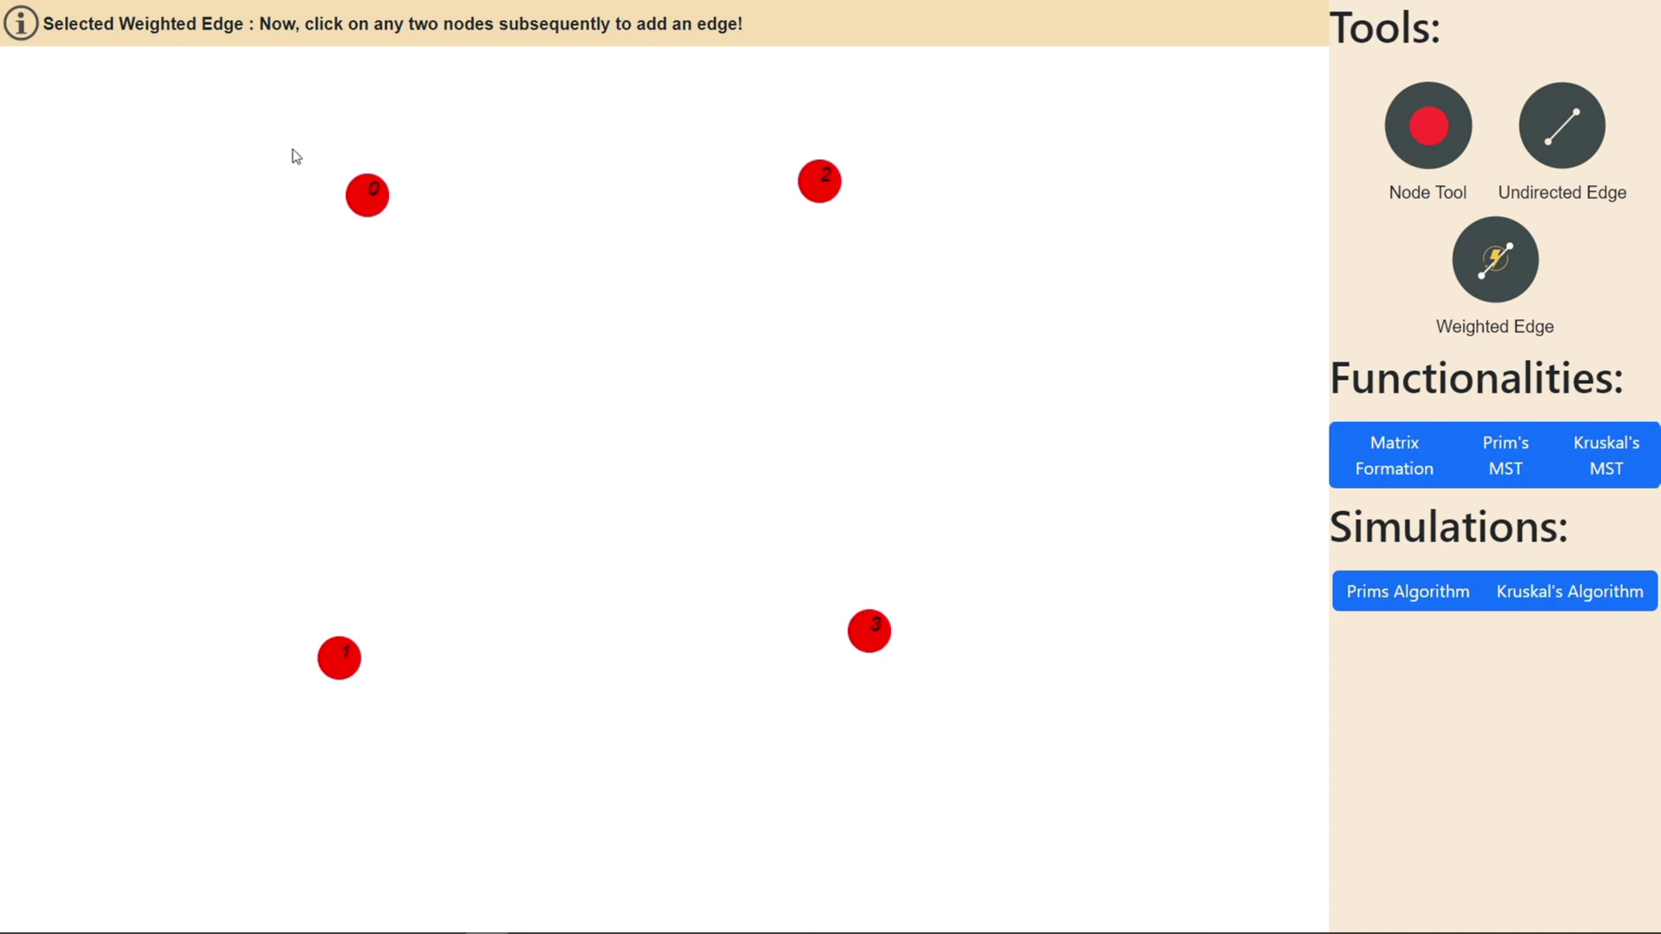
pyautogui.click(368, 194)
pyautogui.click(819, 180)
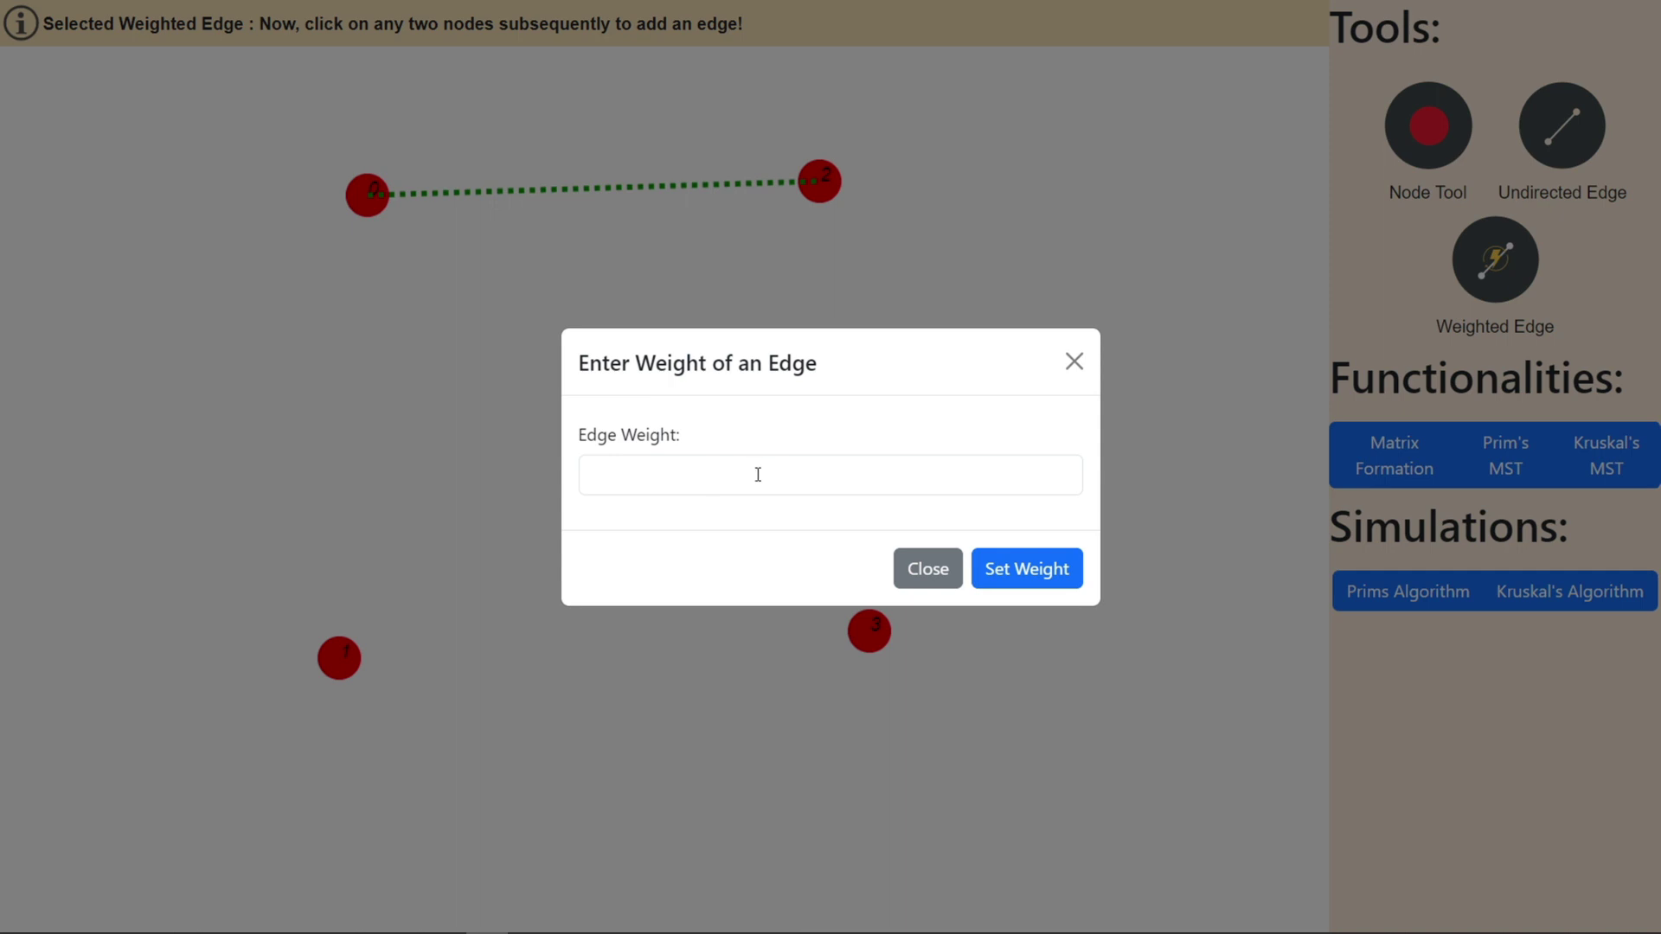
pyautogui.click(705, 475)
pyautogui.click(743, 528)
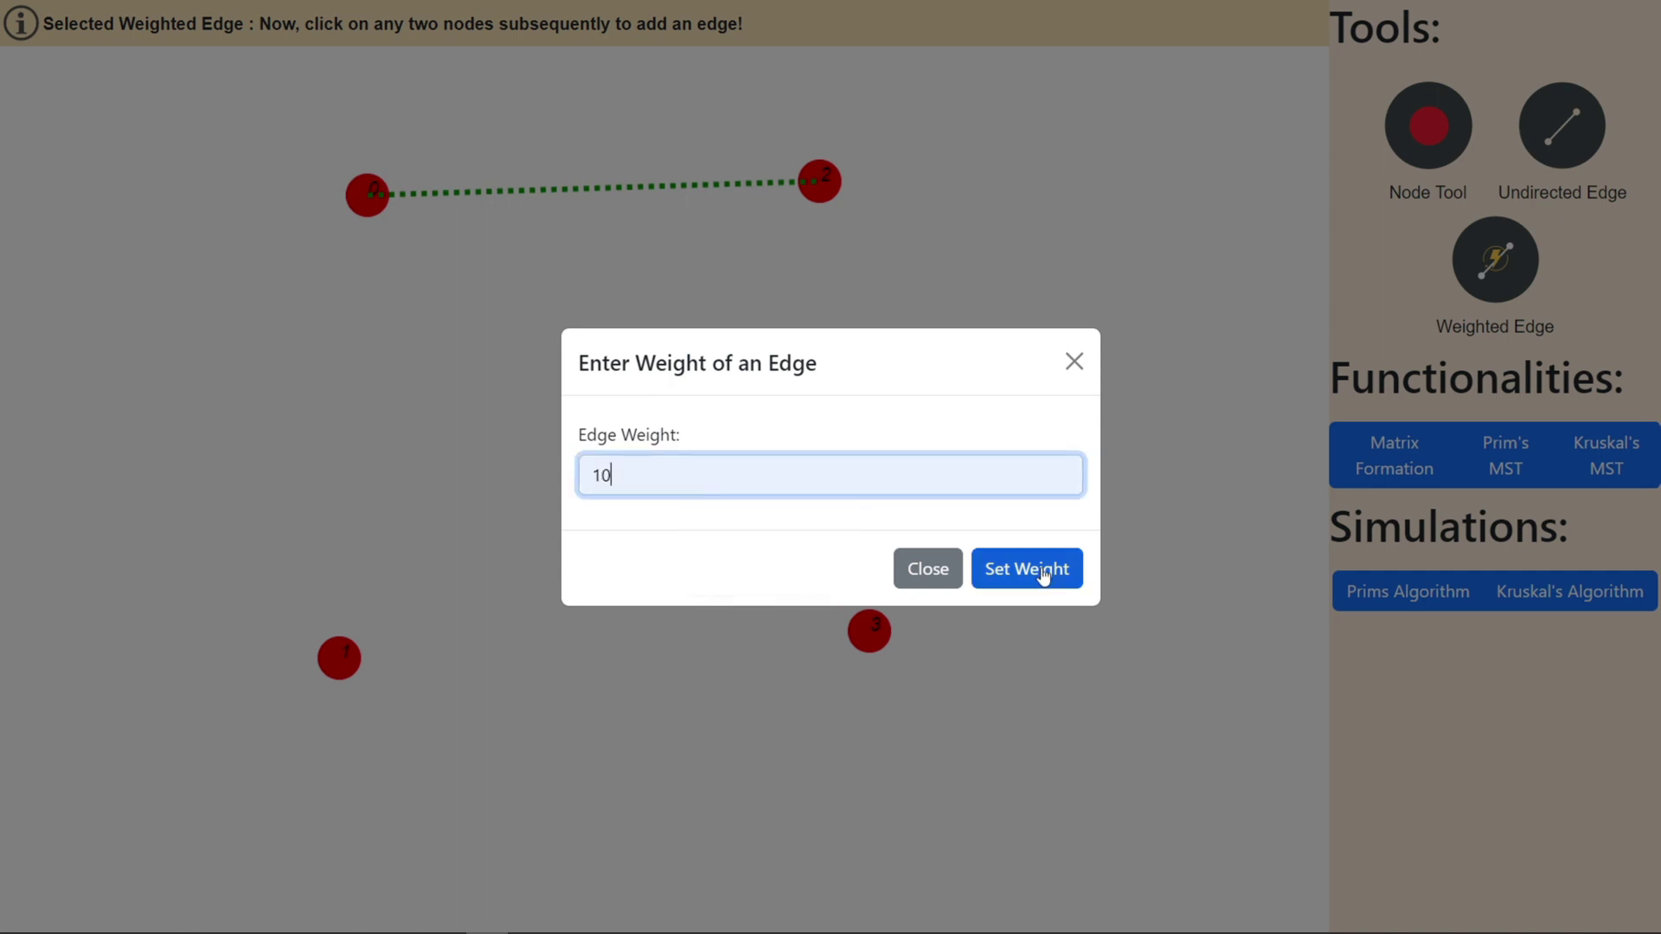
pyautogui.click(1038, 569)
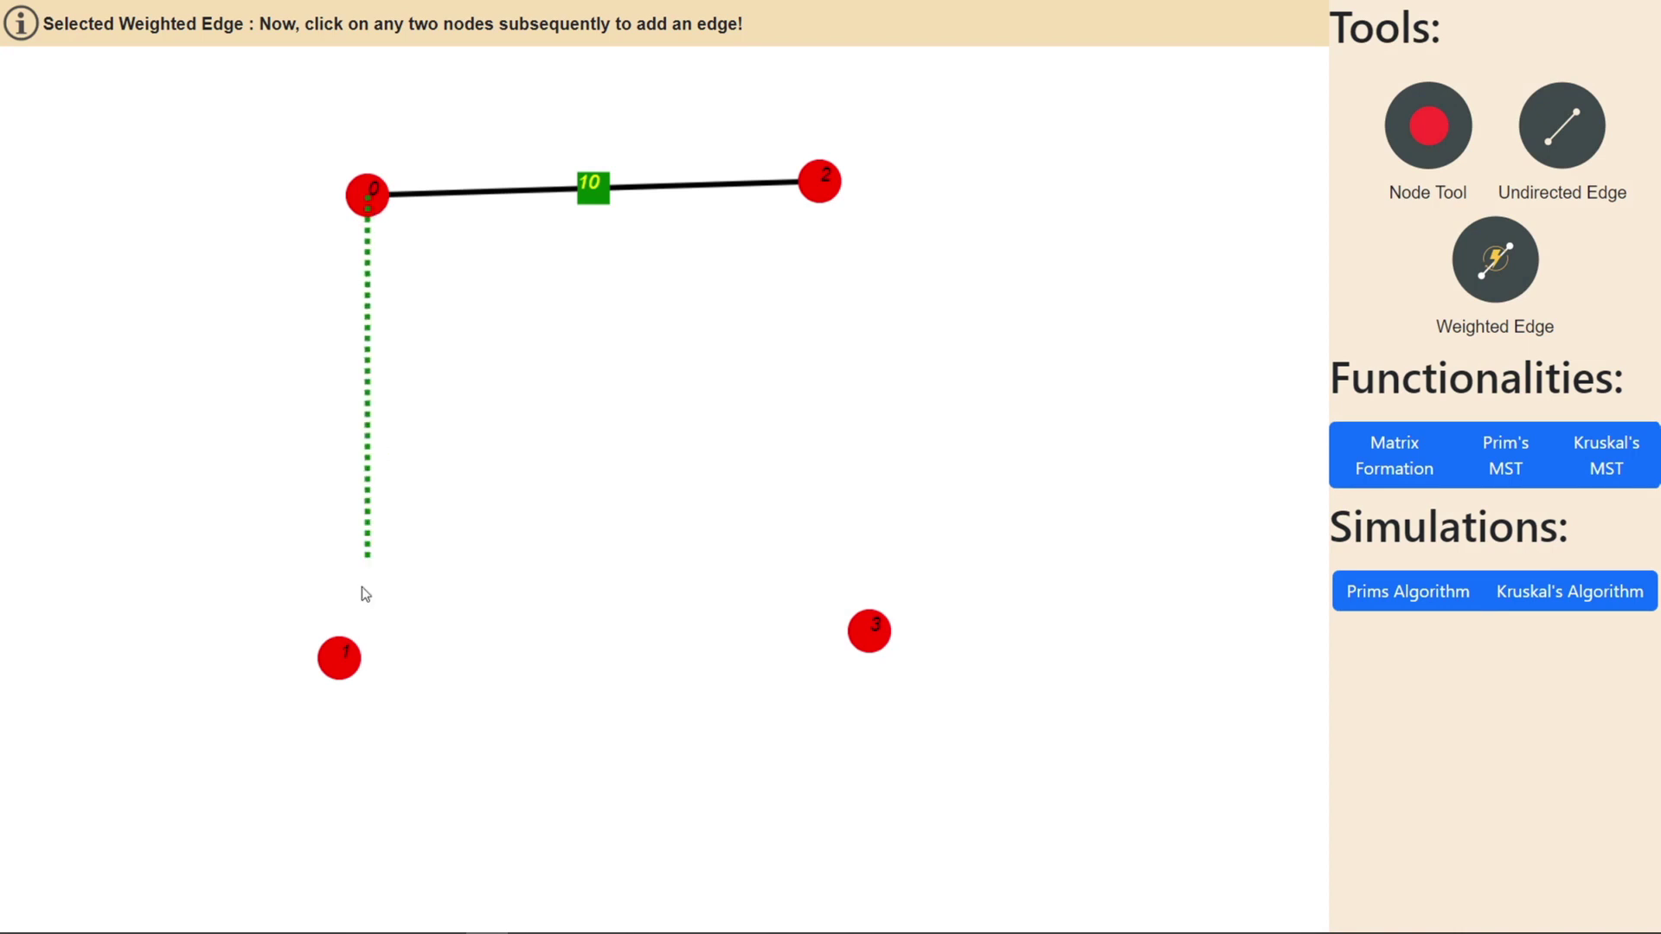
# Complete the weighted edge from node 0 to node 1 and set its weight to 8
pyautogui.click(339, 659)
pyautogui.click(692, 476)
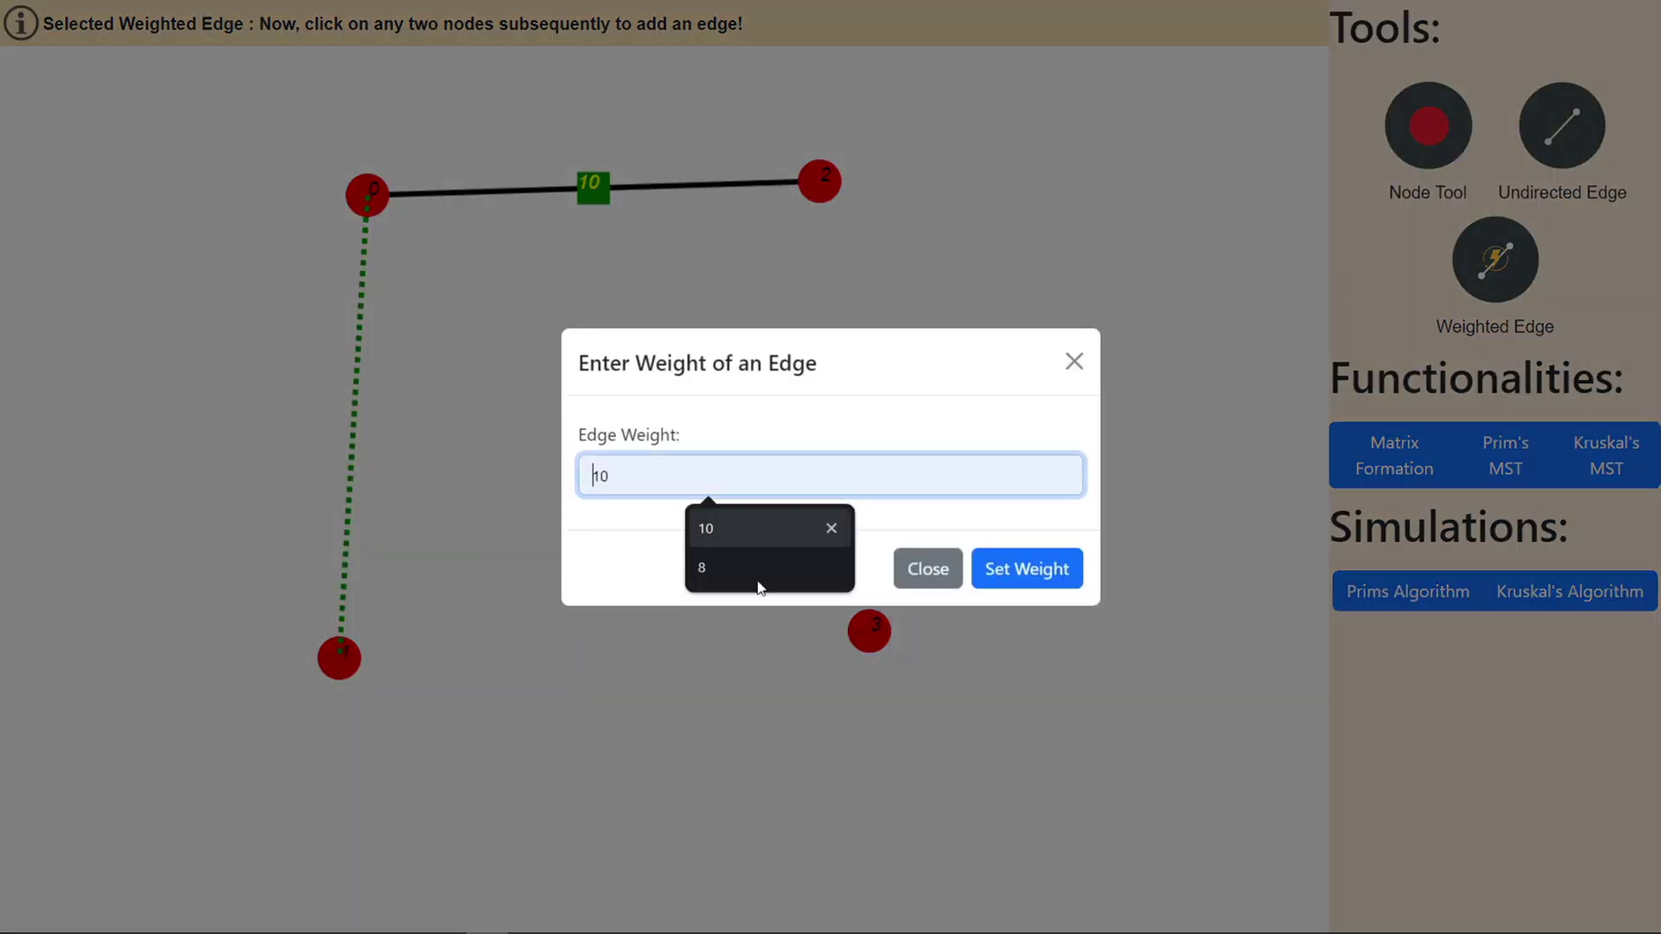
pyautogui.click(742, 564)
pyautogui.click(1021, 568)
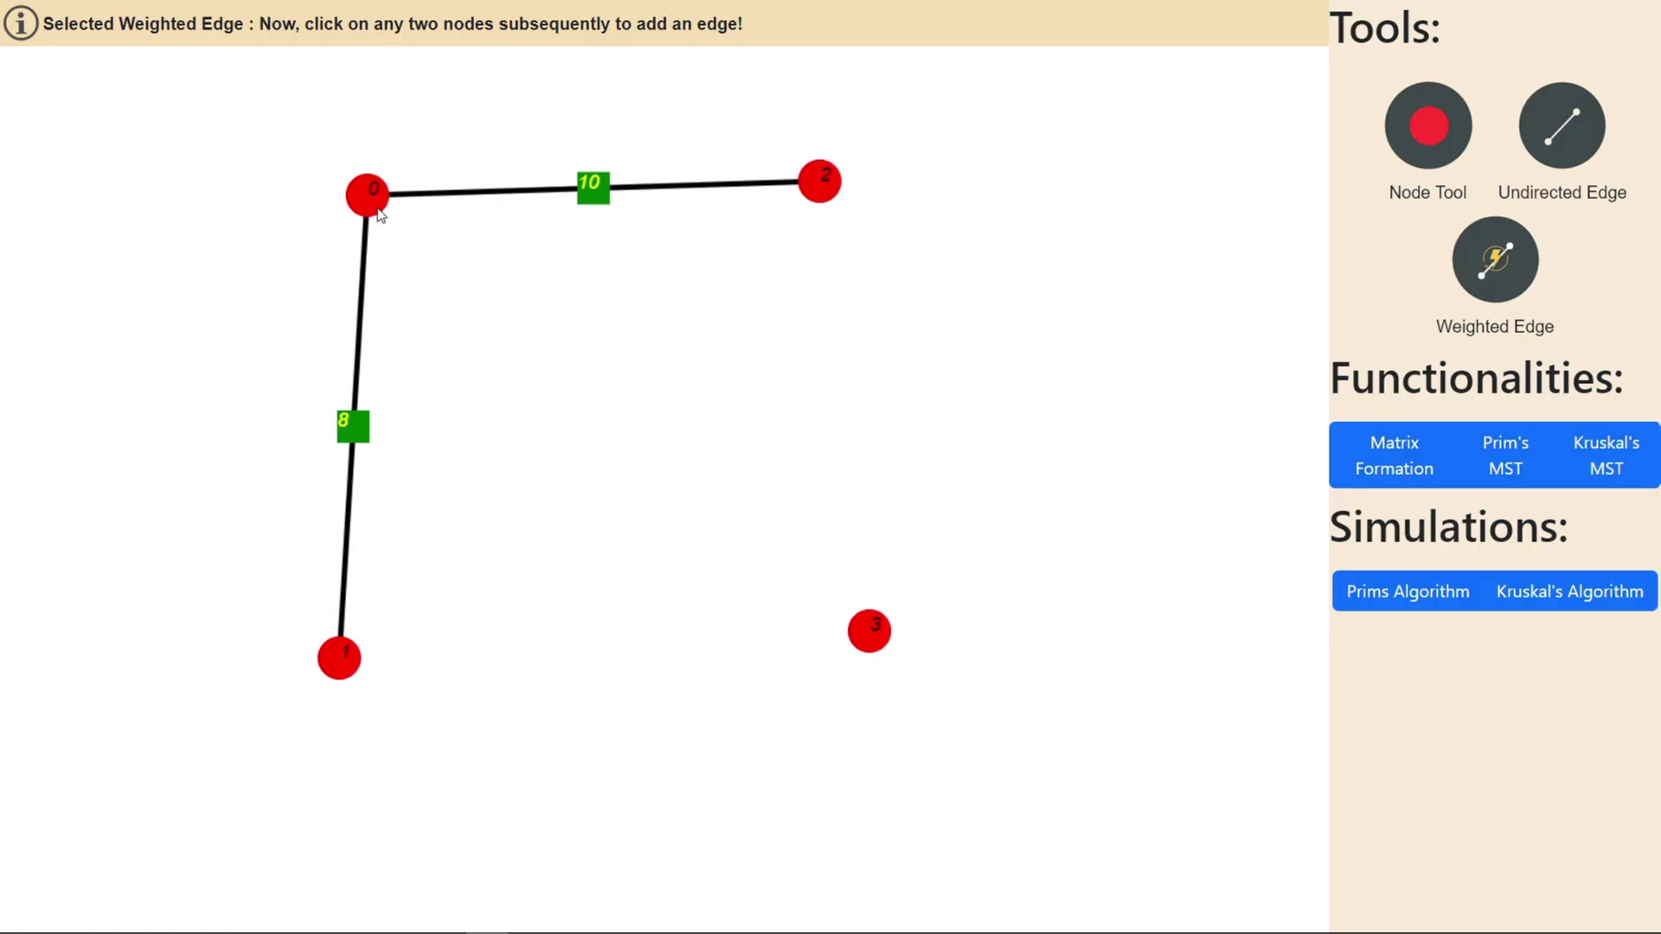
# Connect nodes 0 and 3 with a weighted edge of weight 4
pyautogui.click(374, 206)
pyautogui.click(868, 612)
pyautogui.click(805, 464)
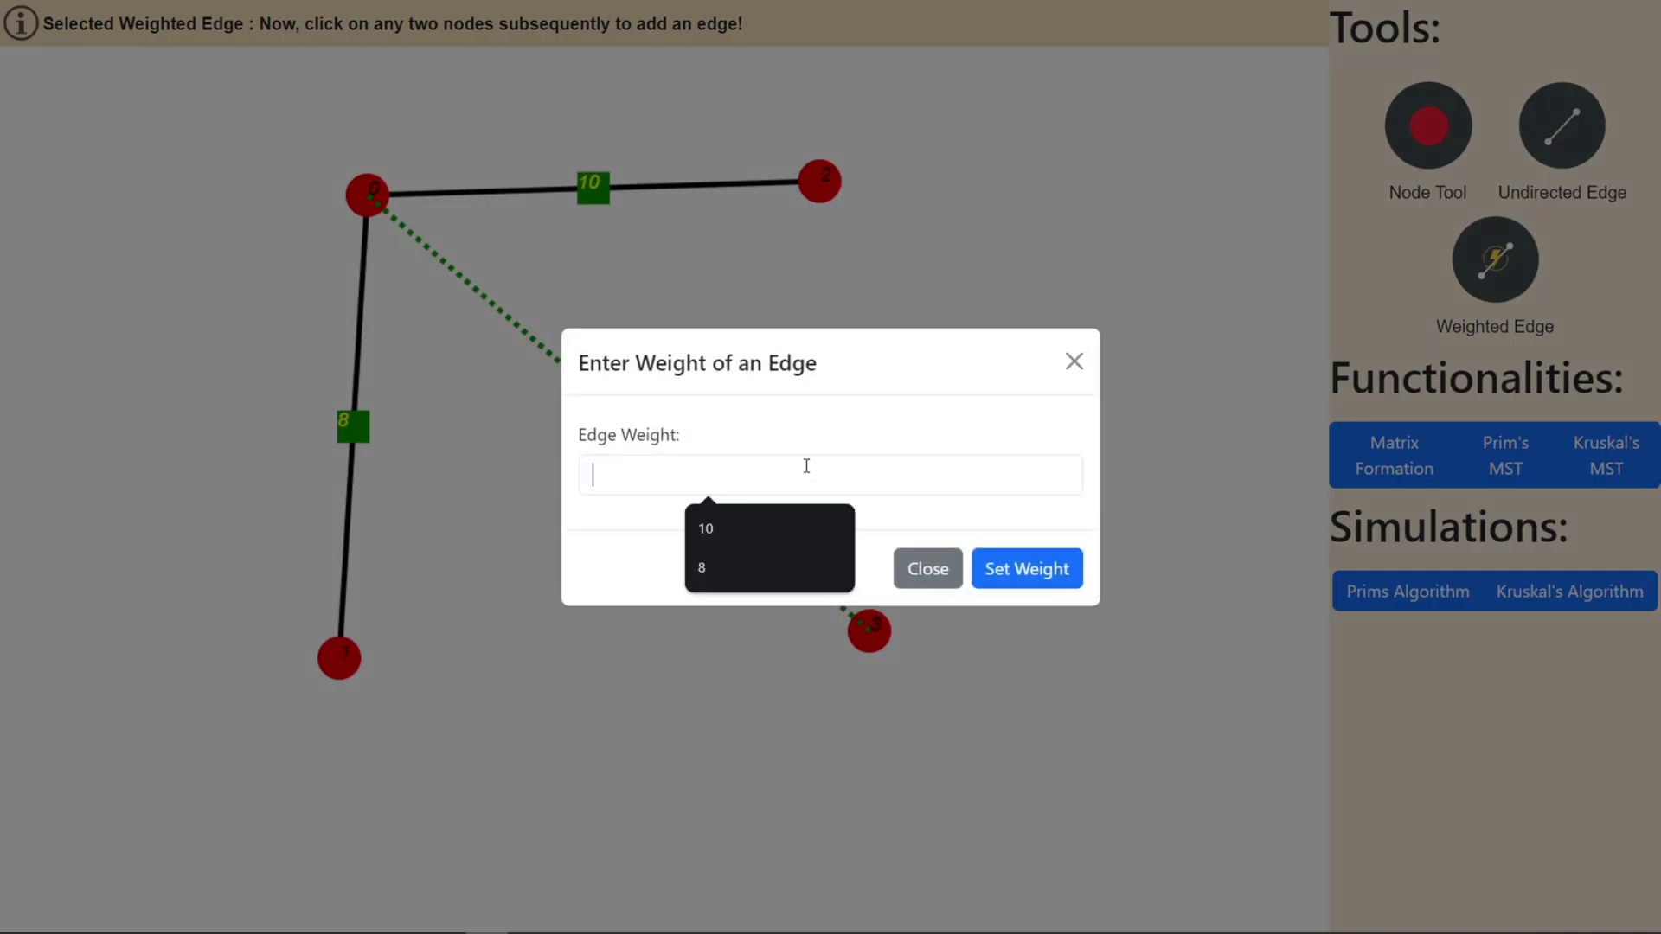
pyautogui.write('4')
pyautogui.click(1056, 564)
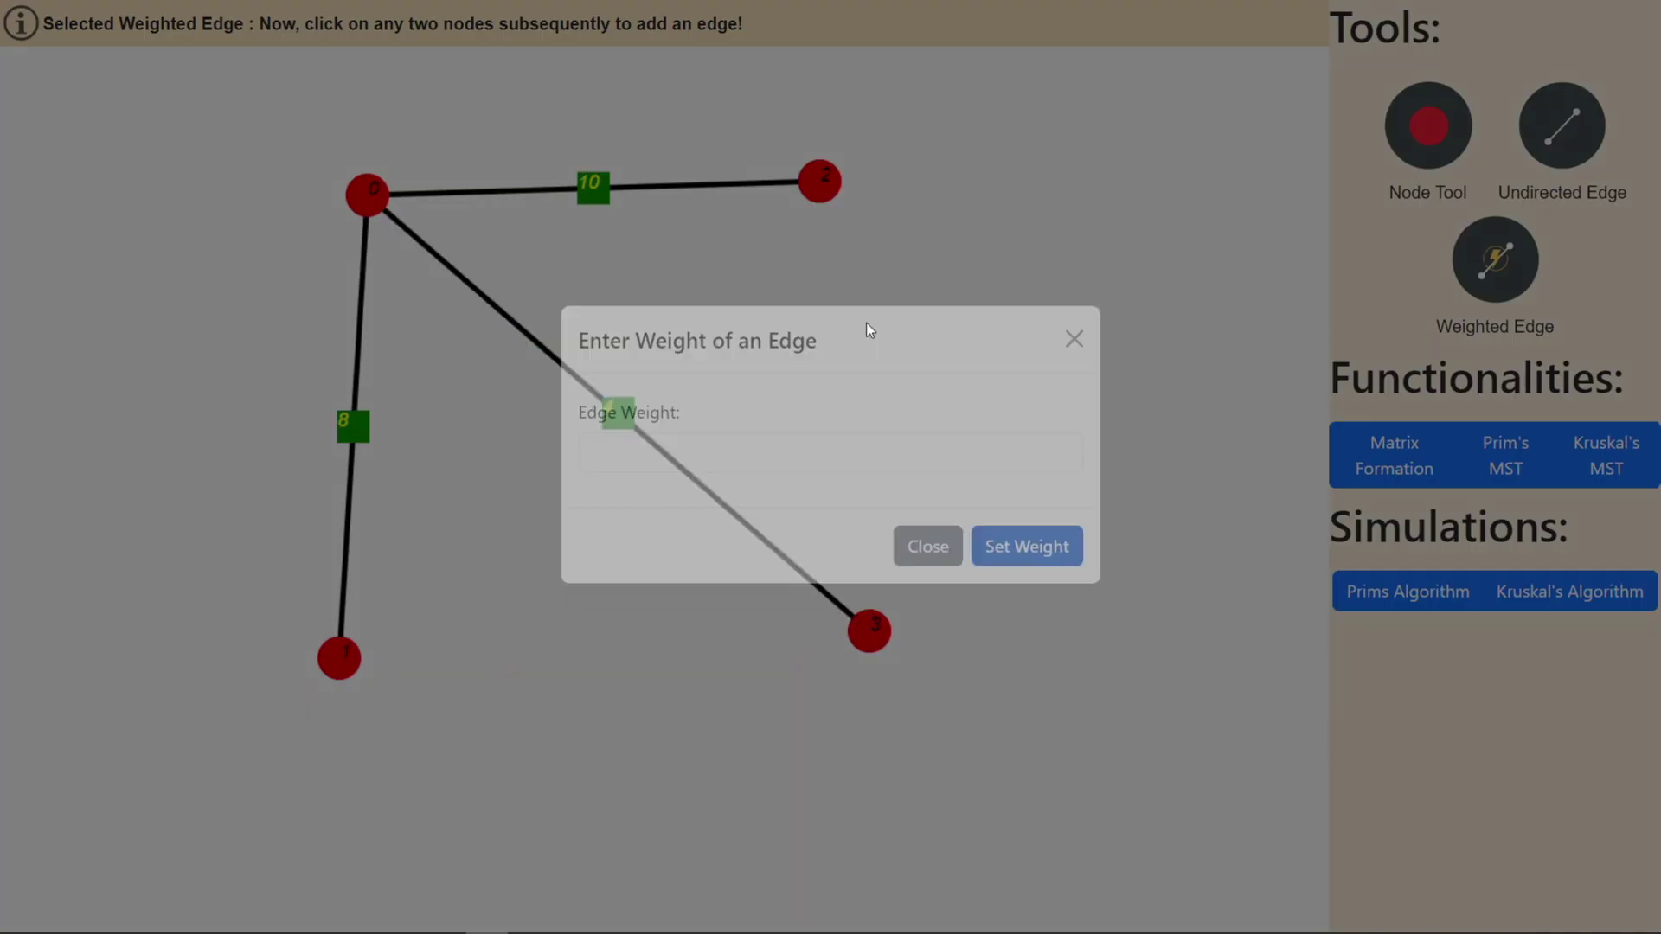
# Connect nodes 2 and 3 with a weighted edge of weight 2
pyautogui.click(822, 180)
pyautogui.click(872, 633)
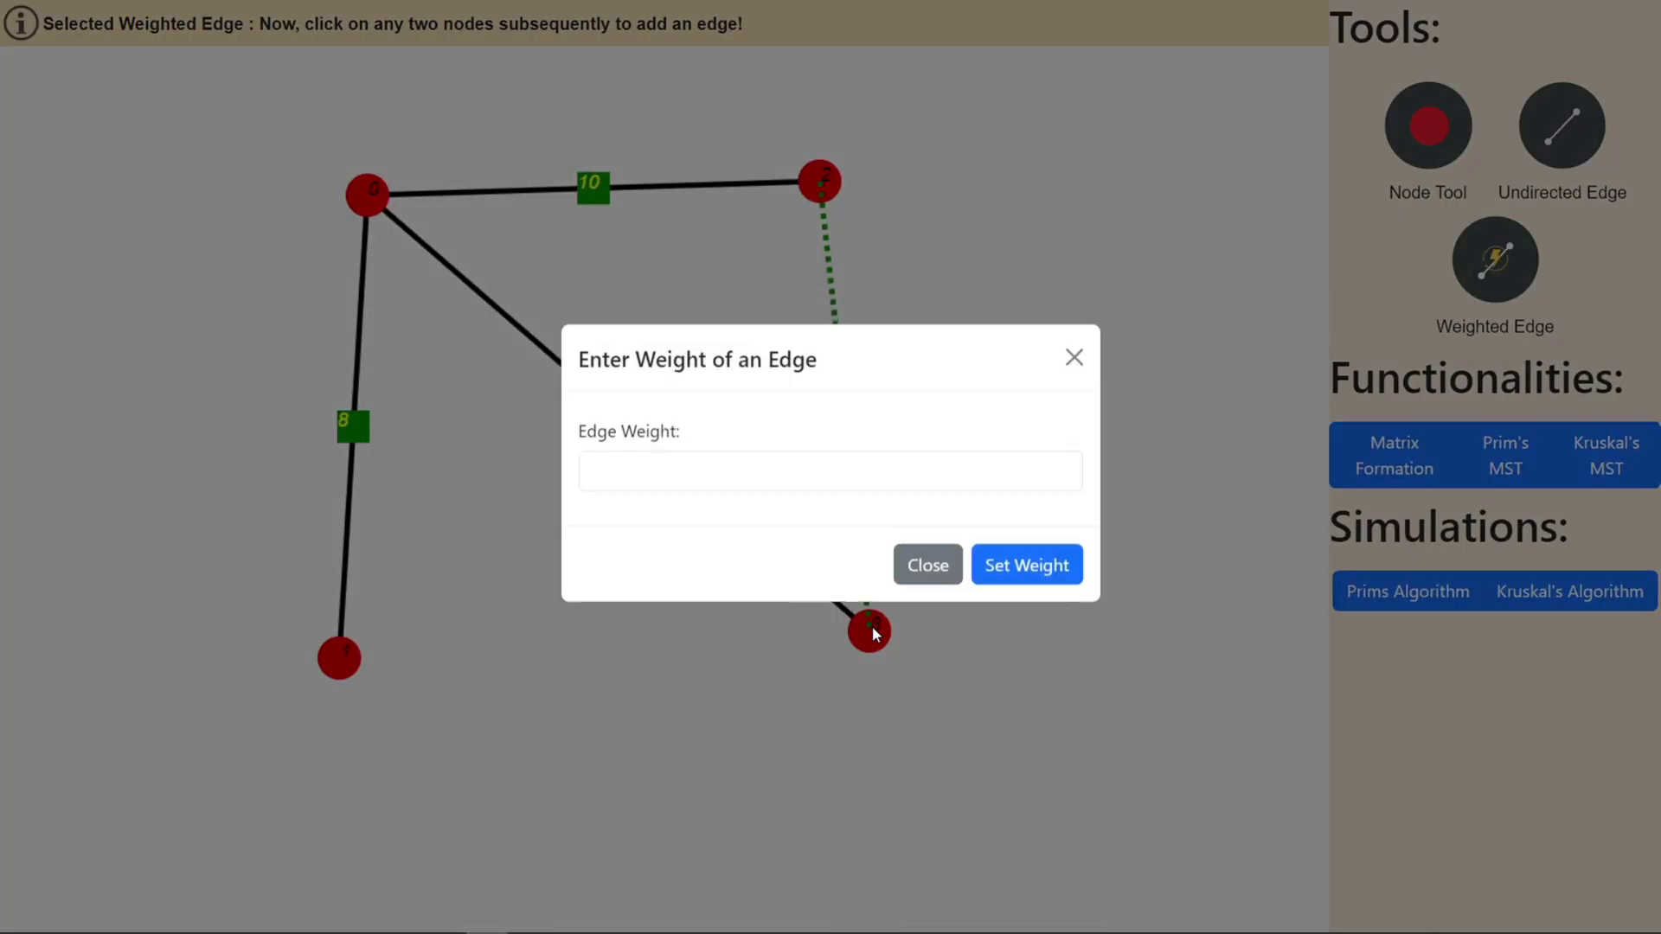
pyautogui.click(818, 488)
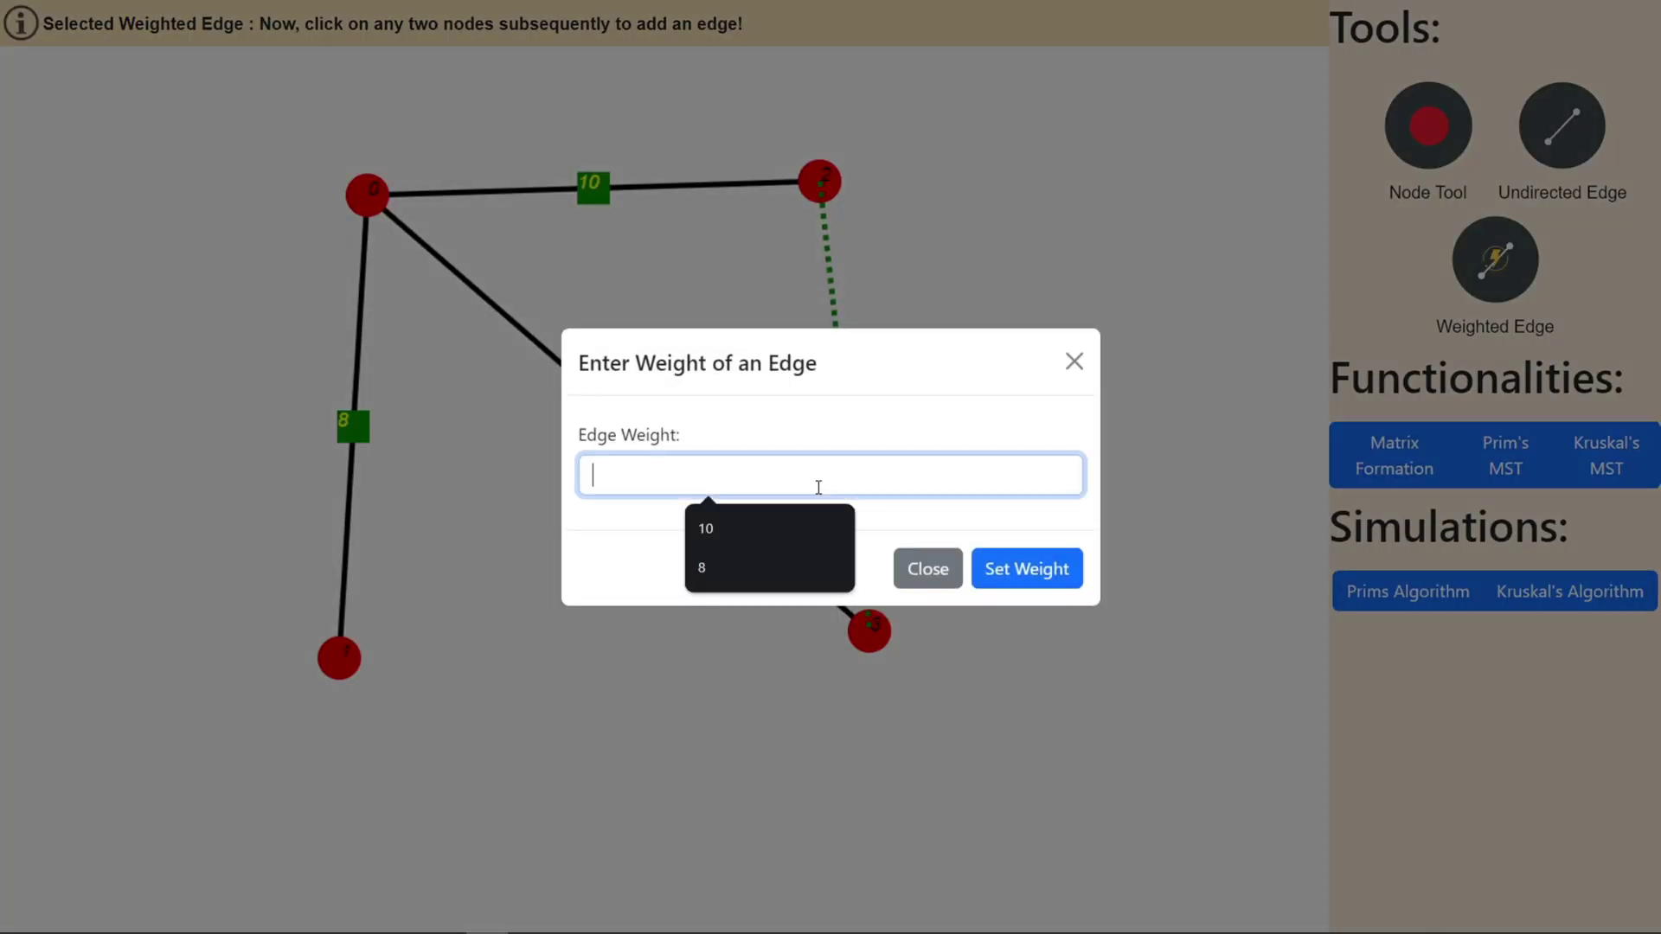
pyautogui.write('2')
pyautogui.click(1003, 571)
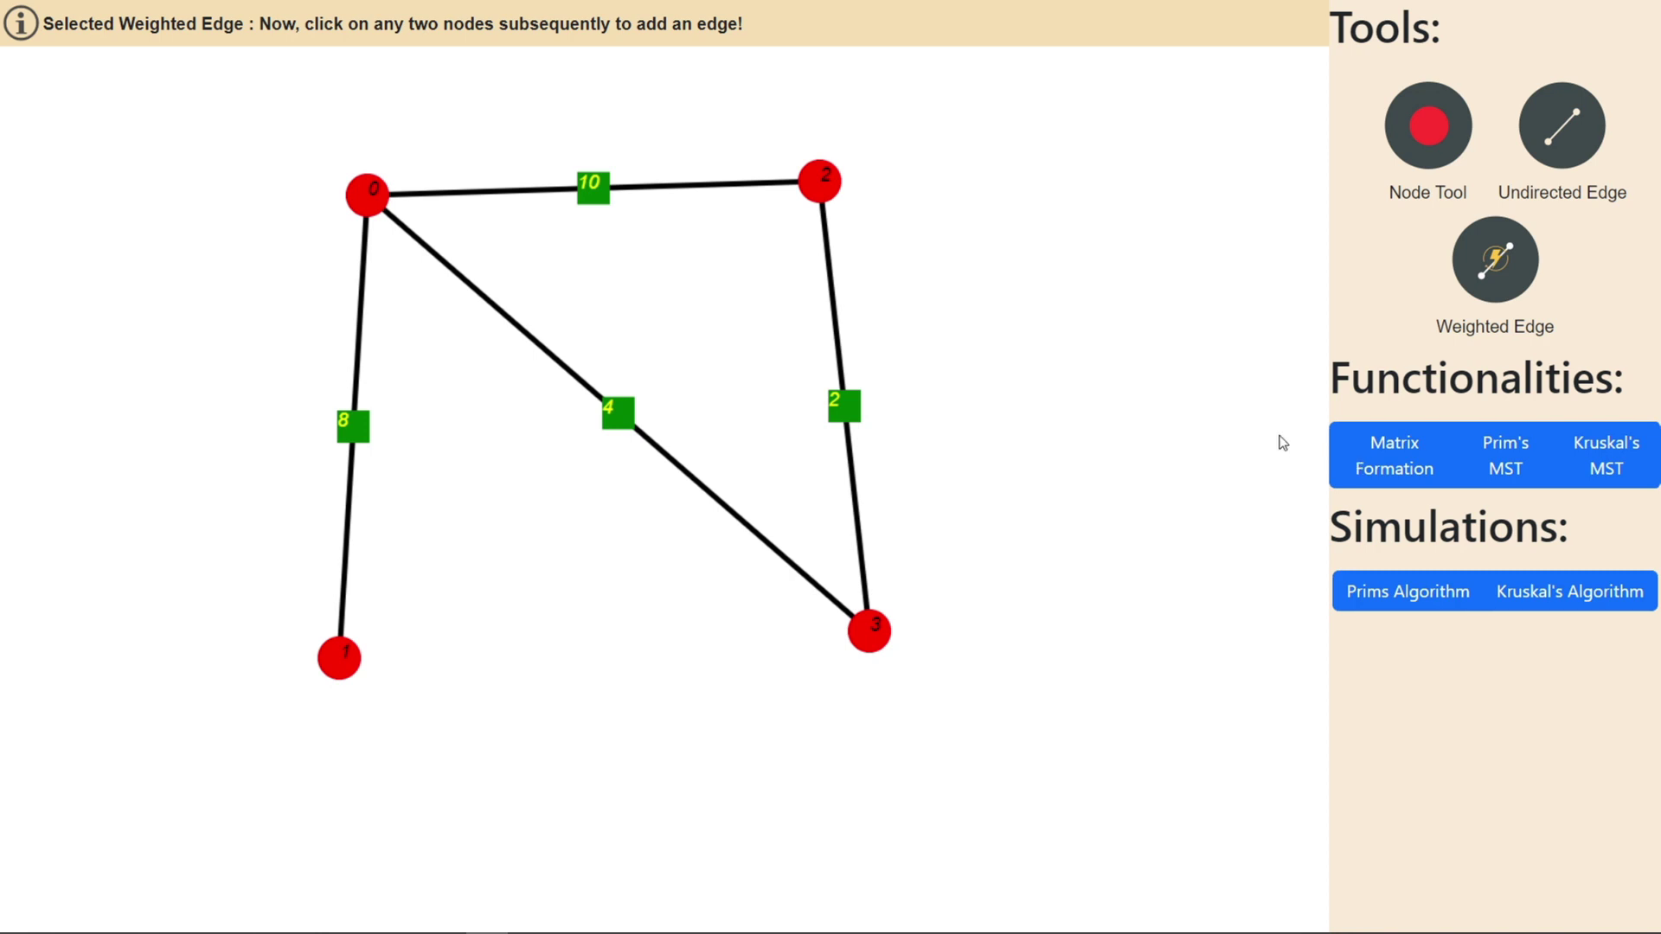
# Deselect the weighted edge tool, generate the weighted graph's matrices, examine them and close the result
pyautogui.click(1324, 412)
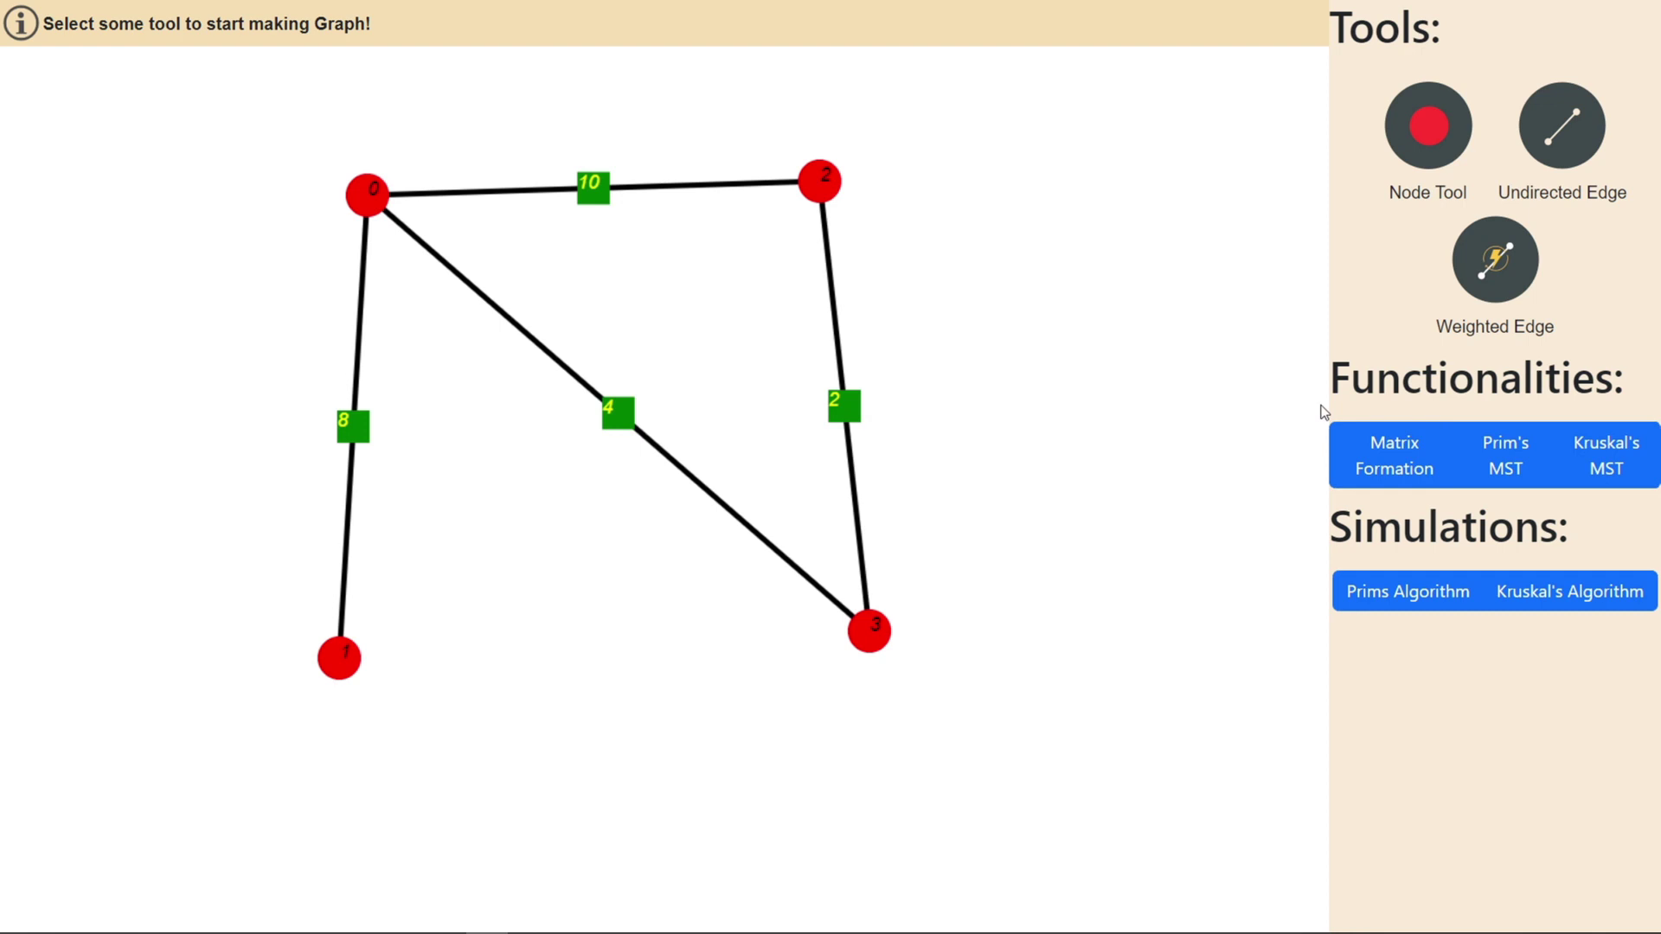
pyautogui.click(1373, 467)
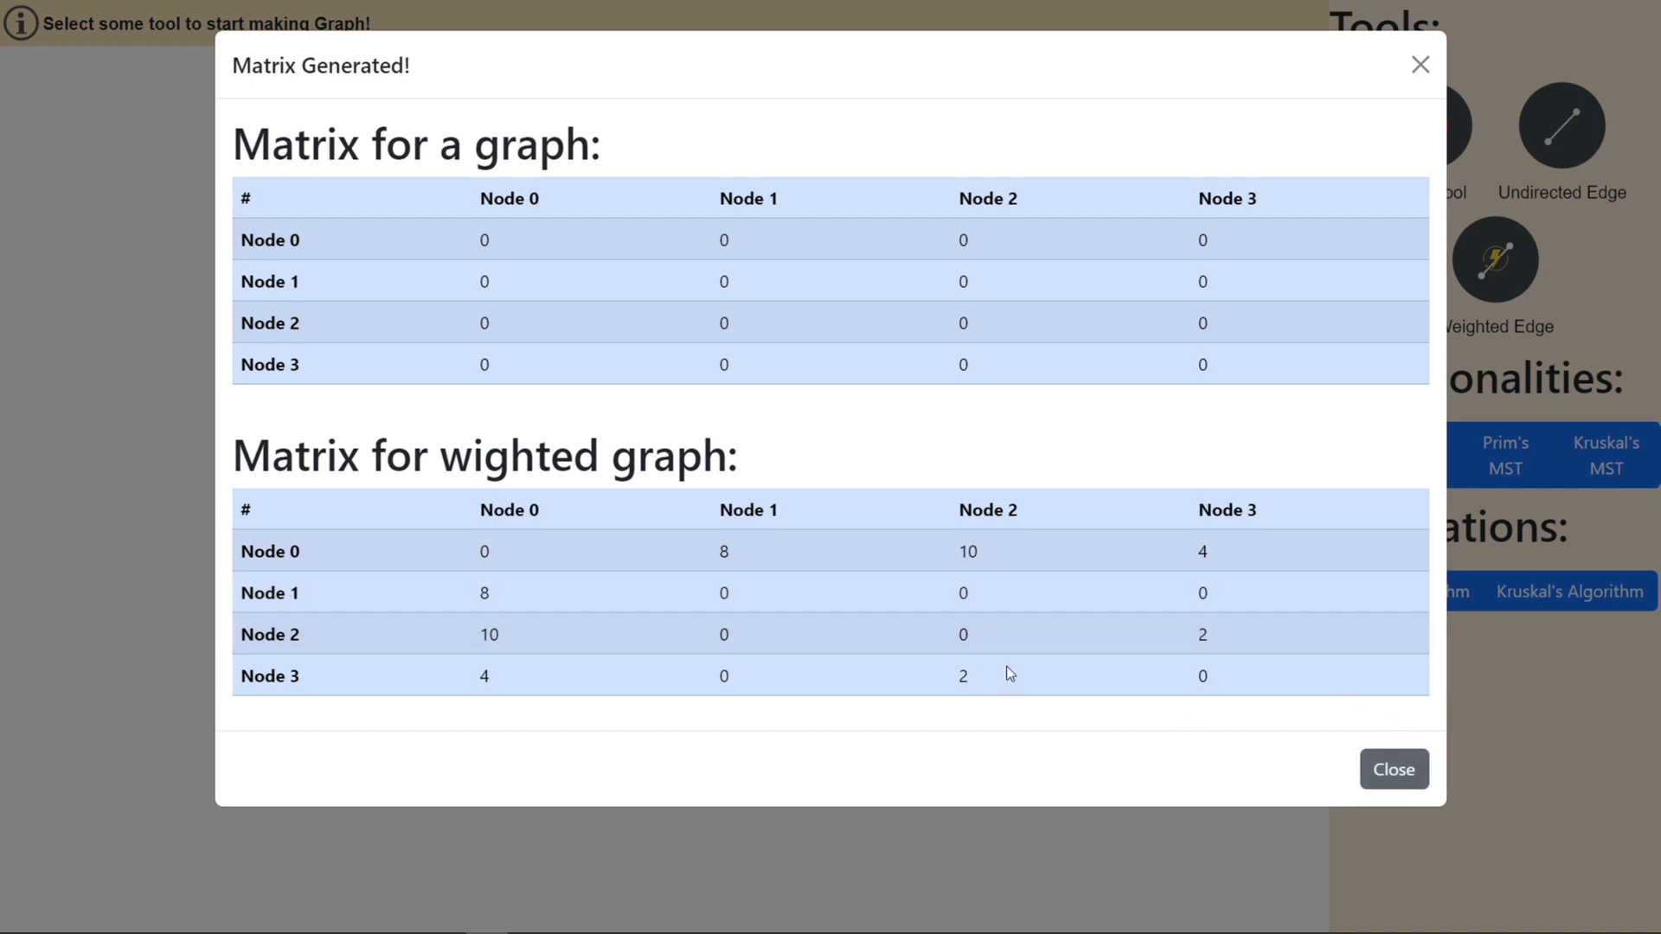
pyautogui.click(1377, 771)
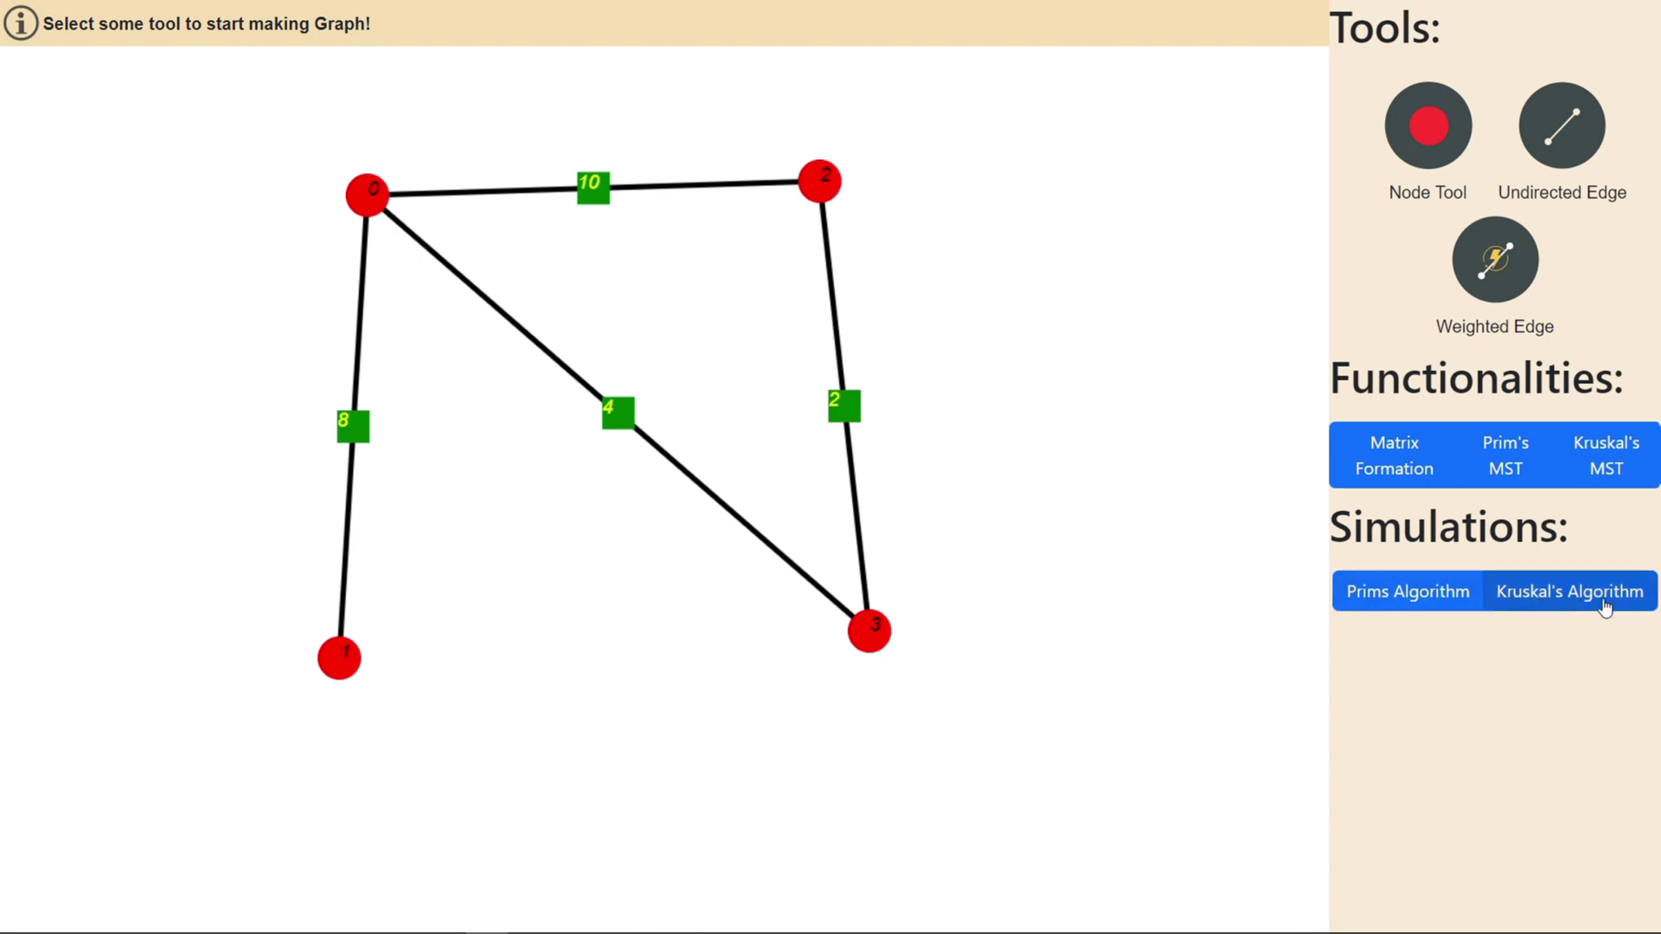
# Run the Kruskal's and Prim's algorithm simulations on the weighted graph, reviewing and closing each minimum spanning tree answer
pyautogui.click(1601, 608)
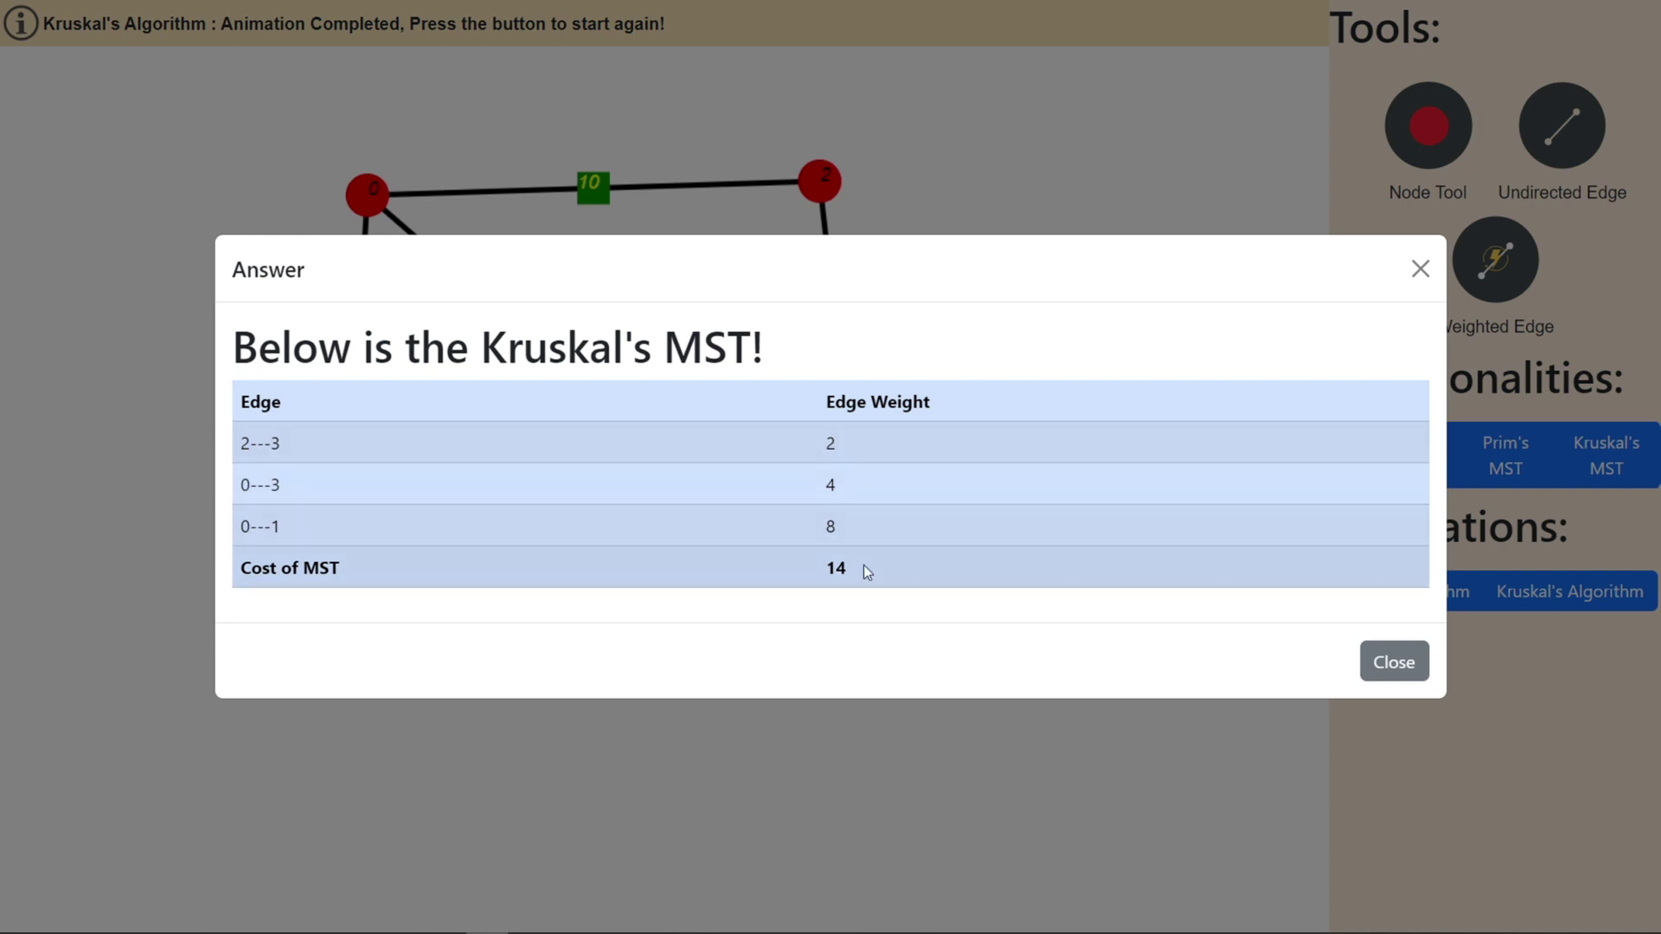
pyautogui.click(1394, 664)
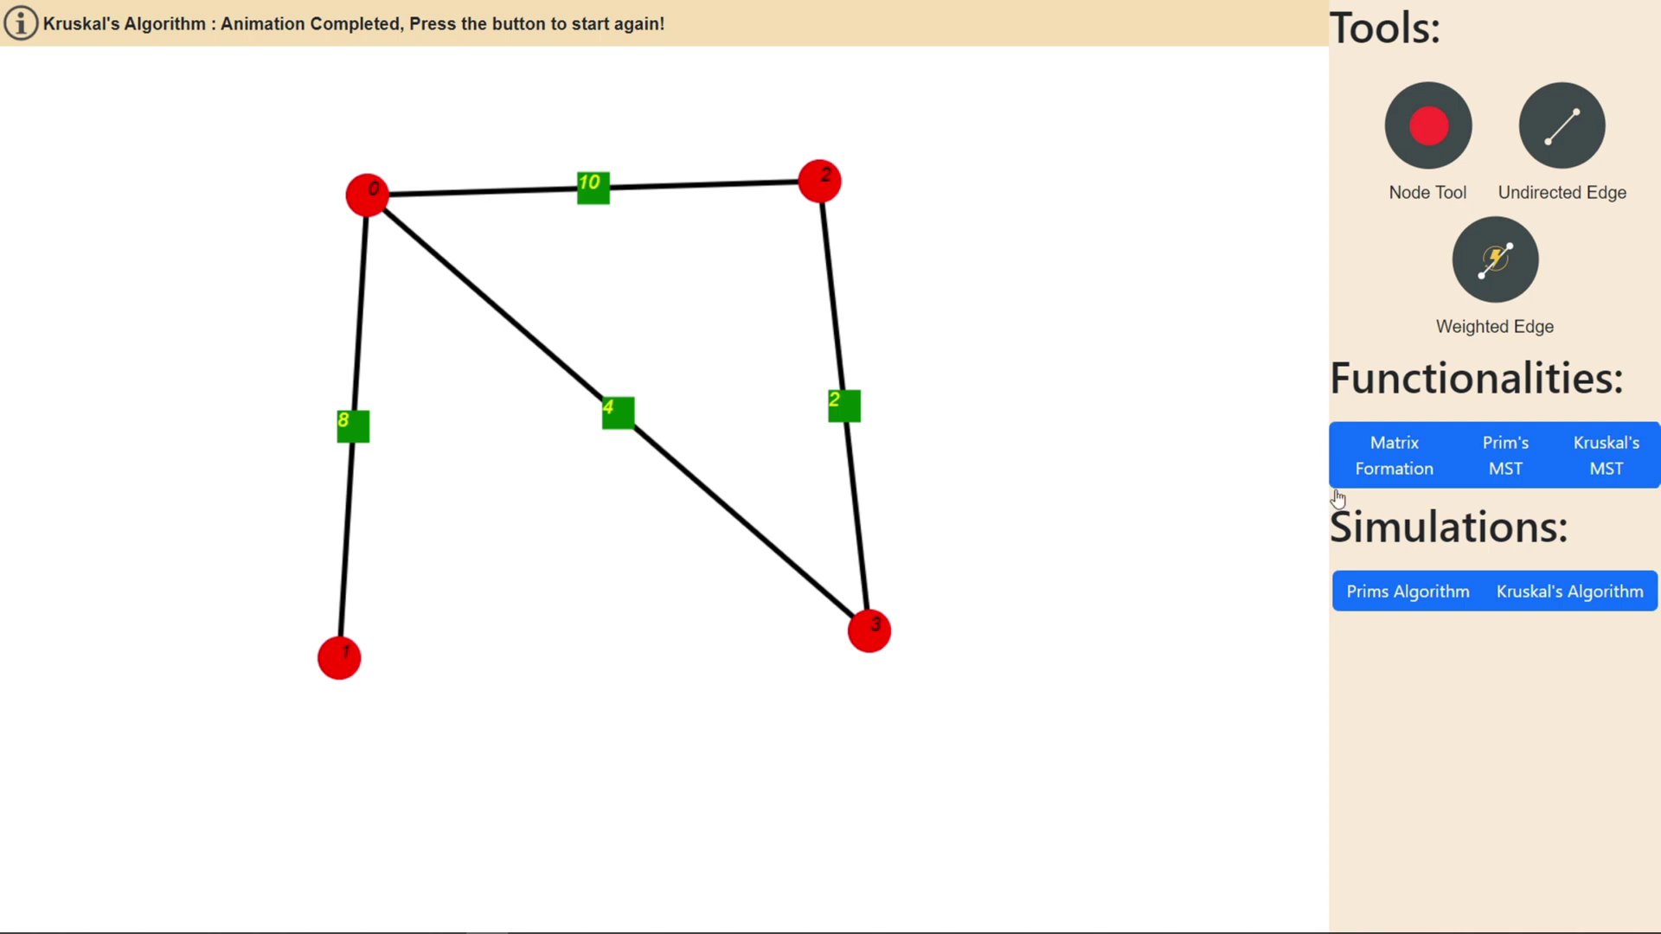
pyautogui.click(1396, 603)
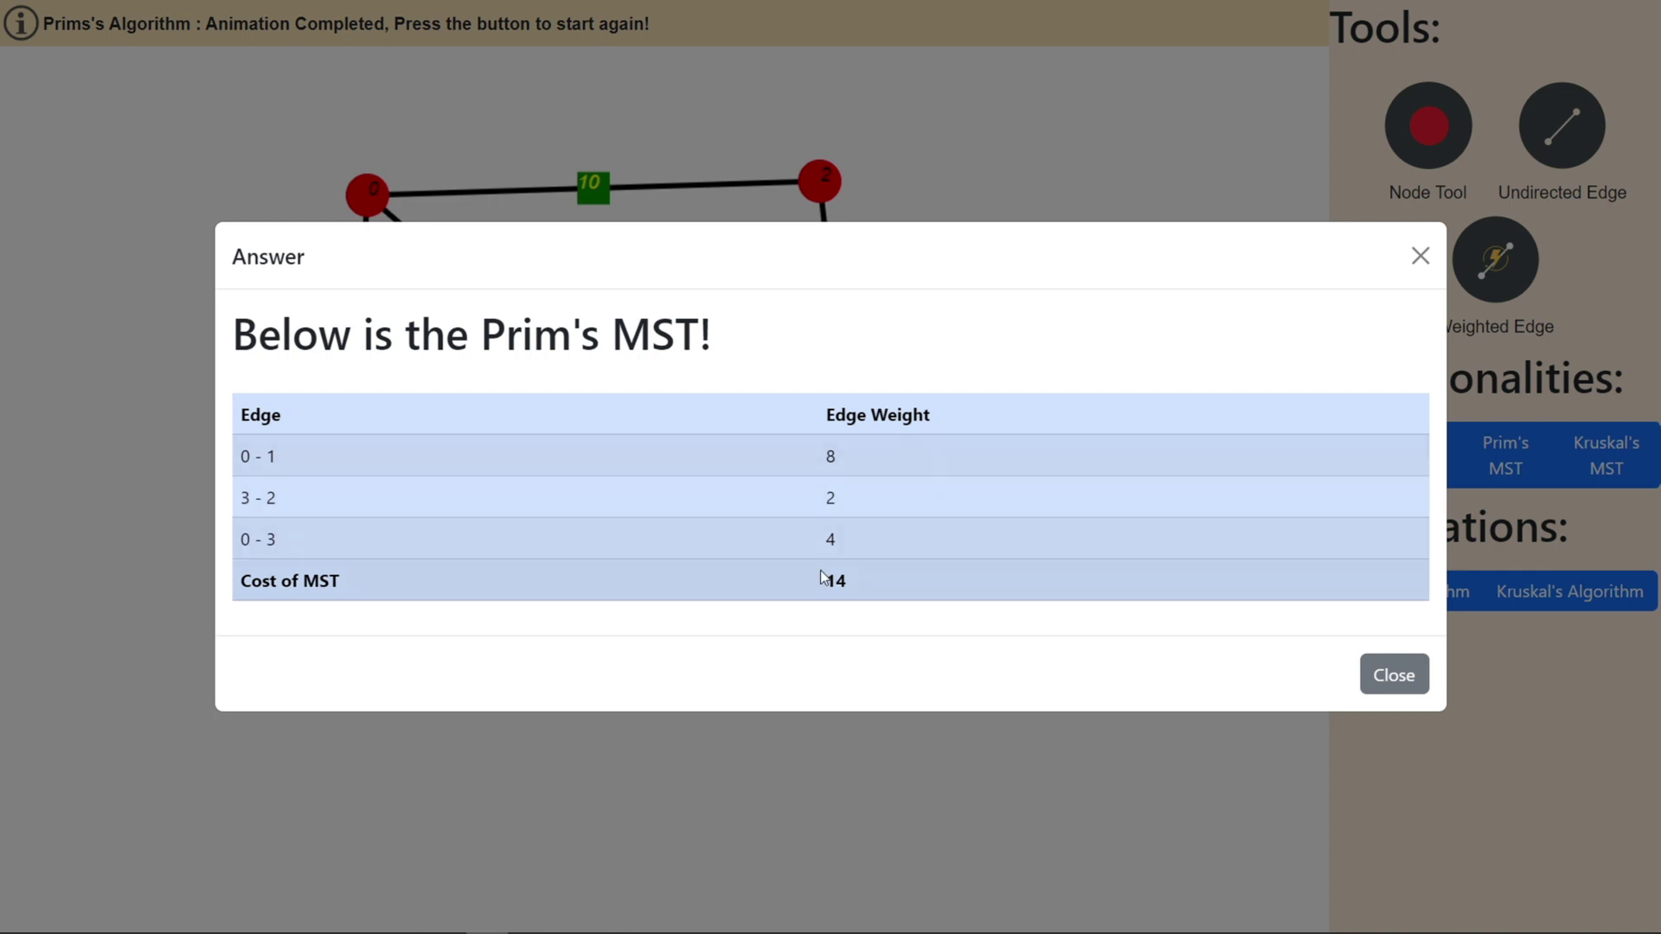
pyautogui.click(1403, 686)
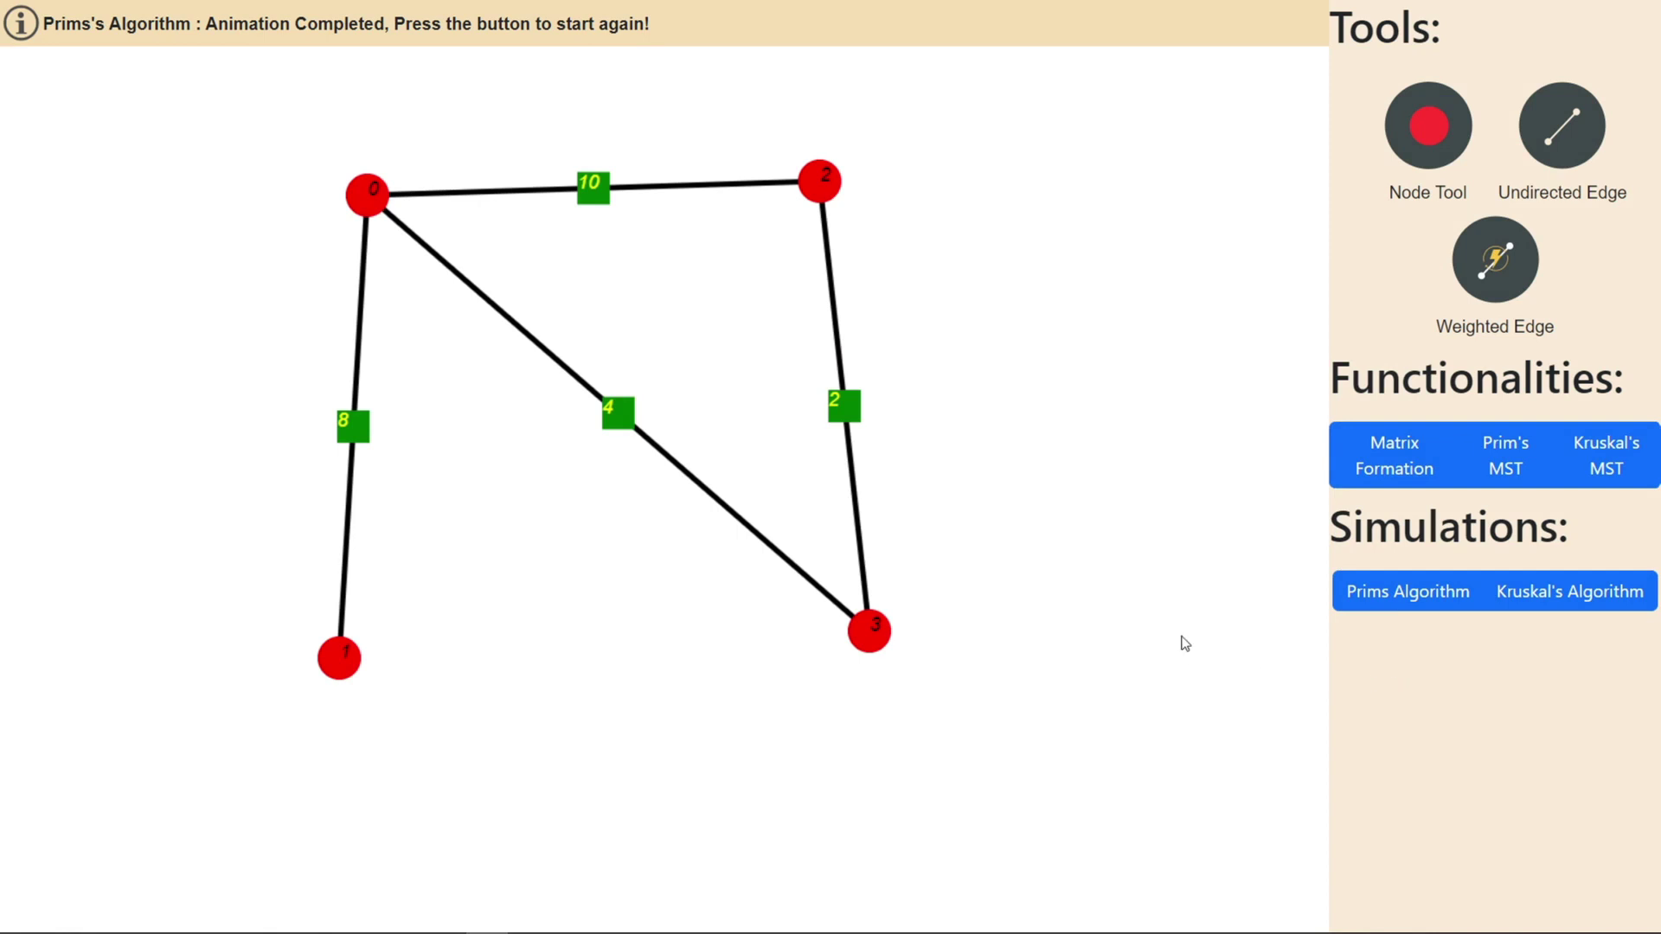